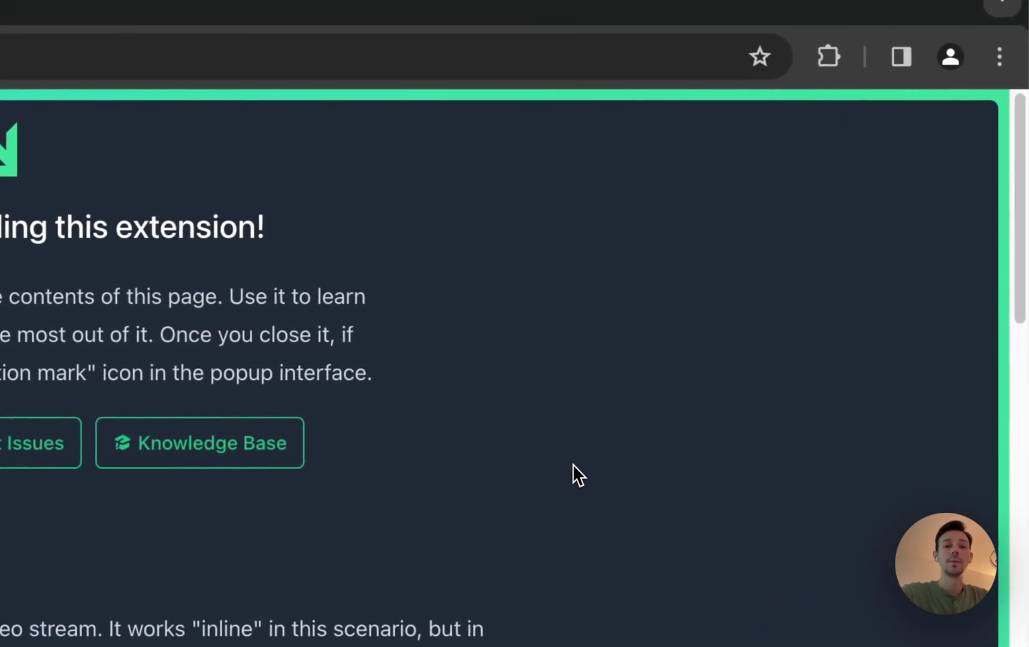
# - Open the onboarding page from the UltraWideo extension's popup and close the duplicate page
pyautogui.click(829, 58)
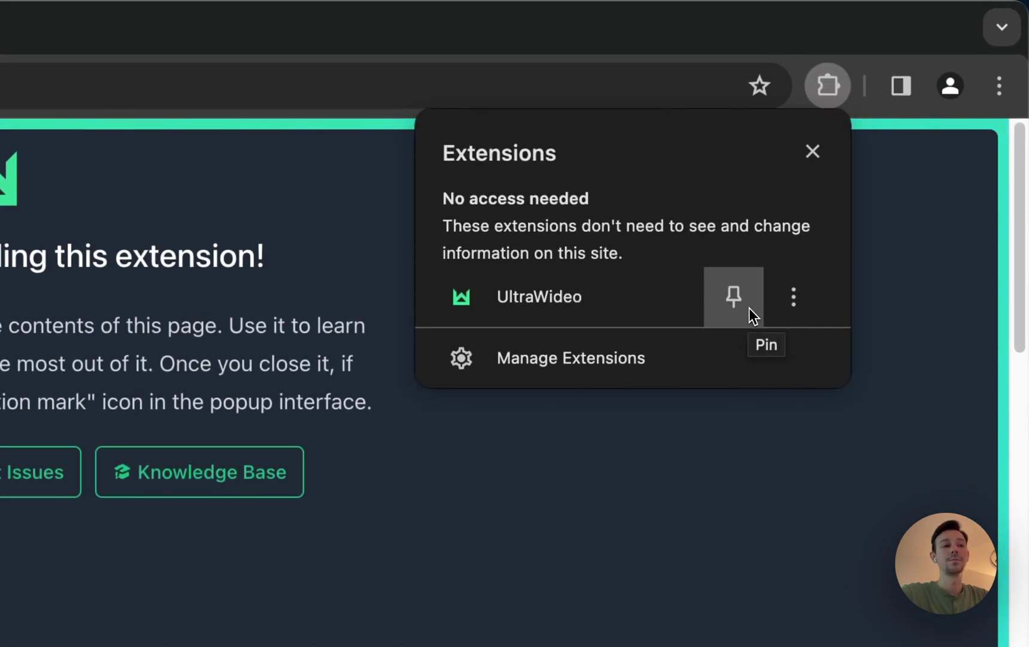
pyautogui.click(624, 303)
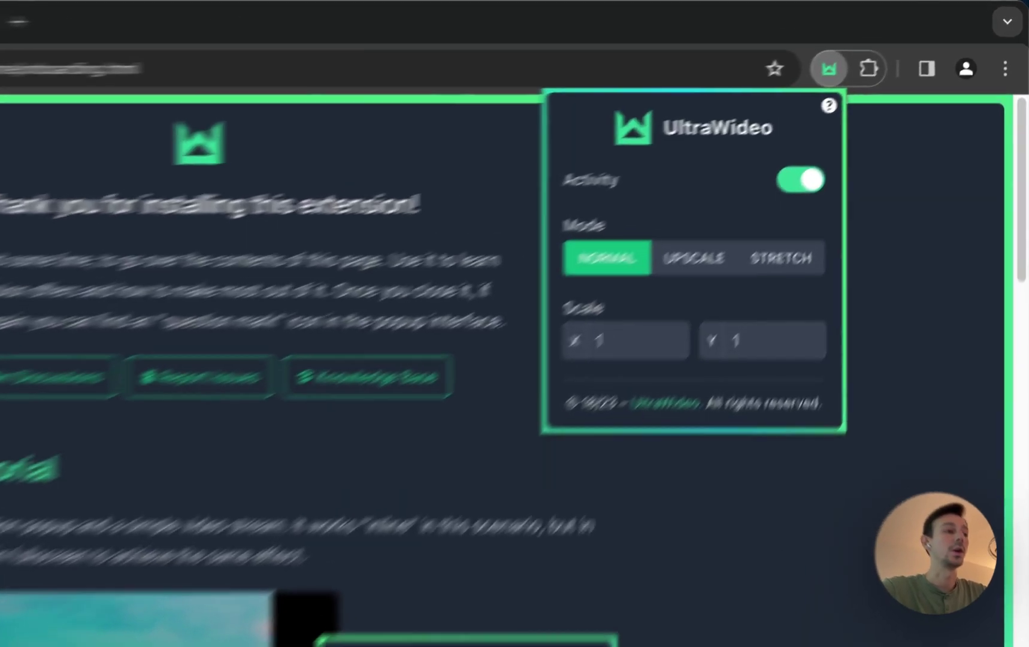
pyautogui.click(829, 106)
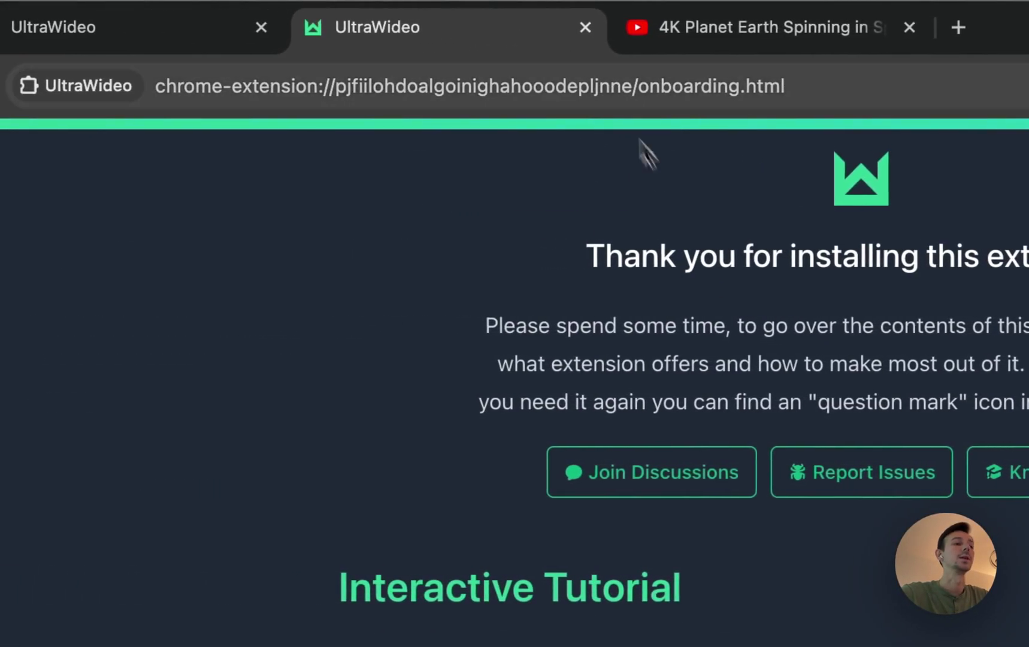
pyautogui.click(584, 27)
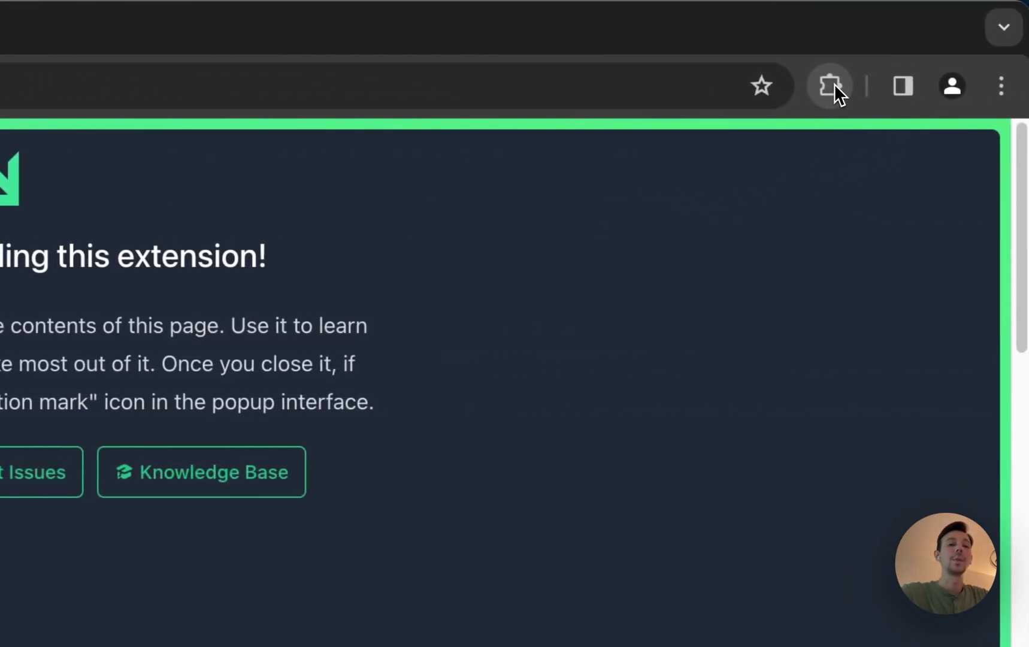
# - Pin the UltraWideo extension for quick access, then view its popup and dismiss it
pyautogui.click(833, 85)
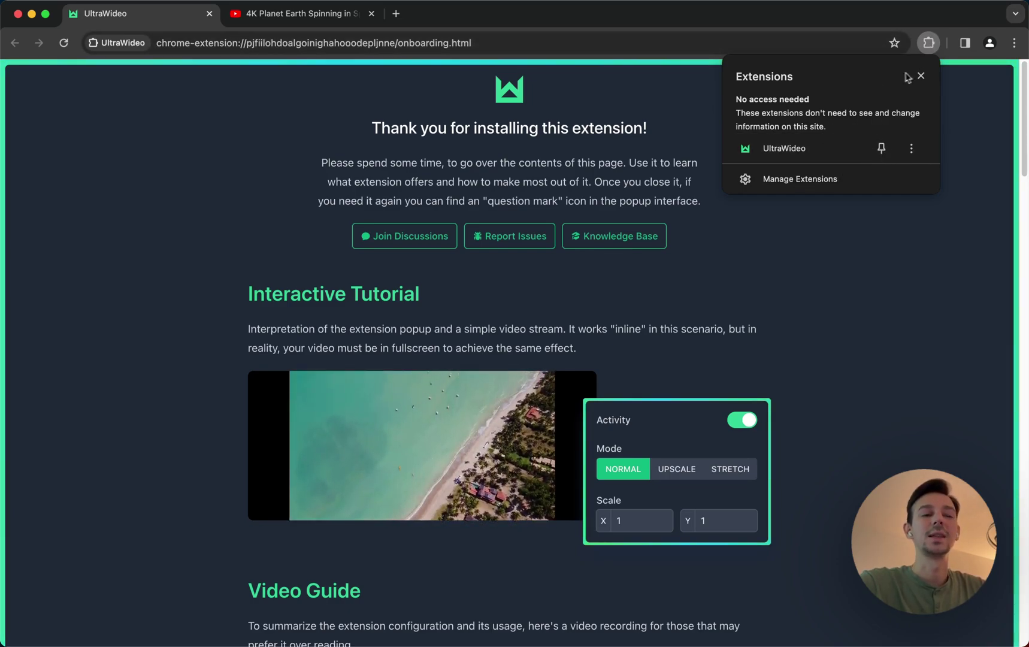
pyautogui.click(881, 148)
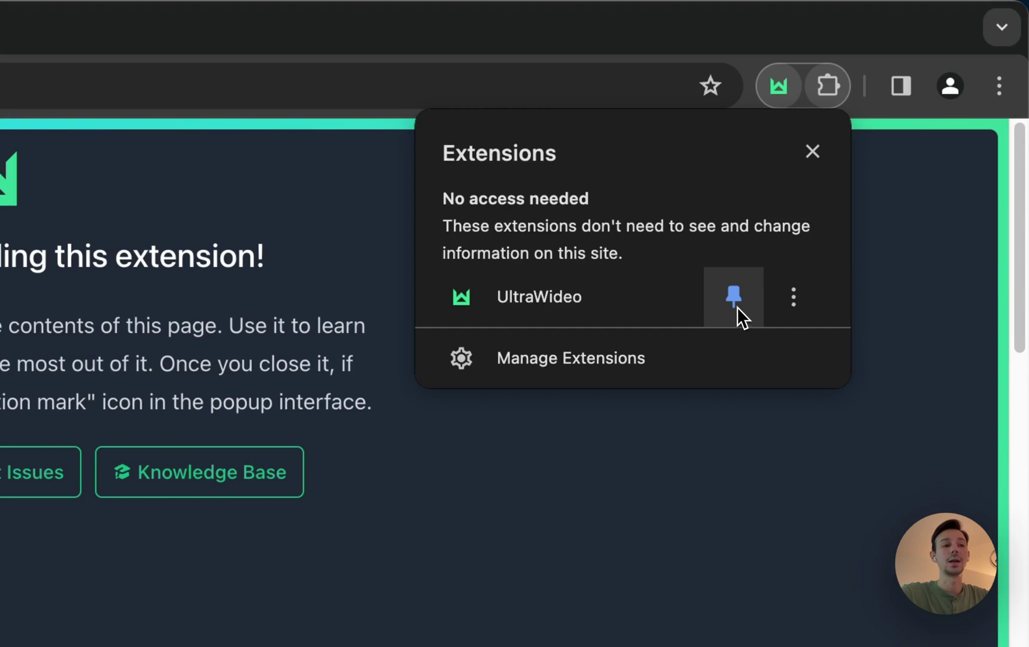
pyautogui.click(776, 89)
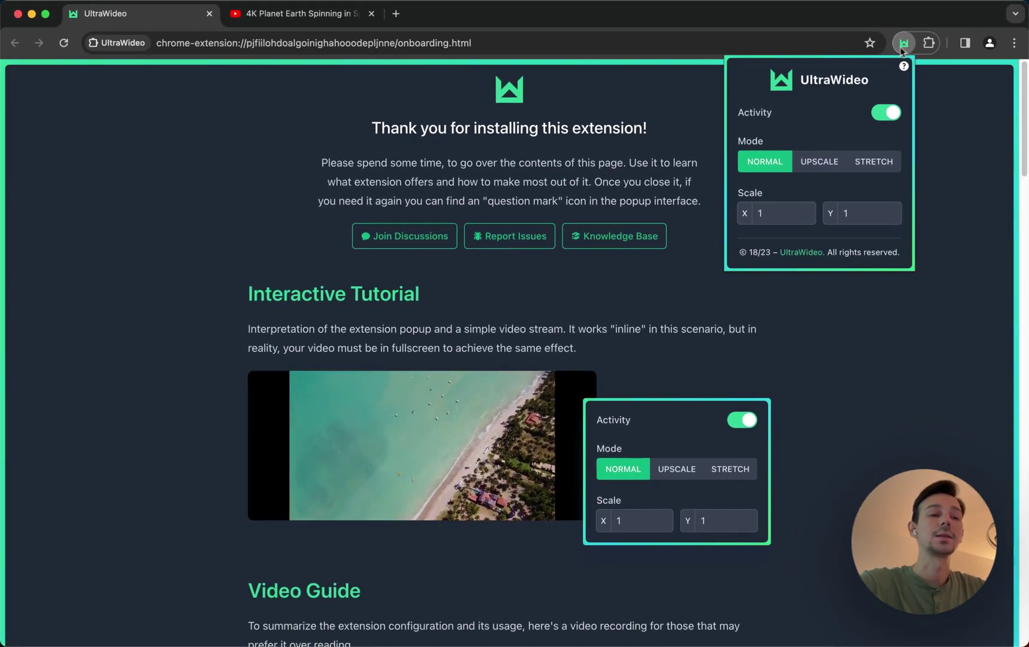
pyautogui.click(899, 49)
pyautogui.click(904, 50)
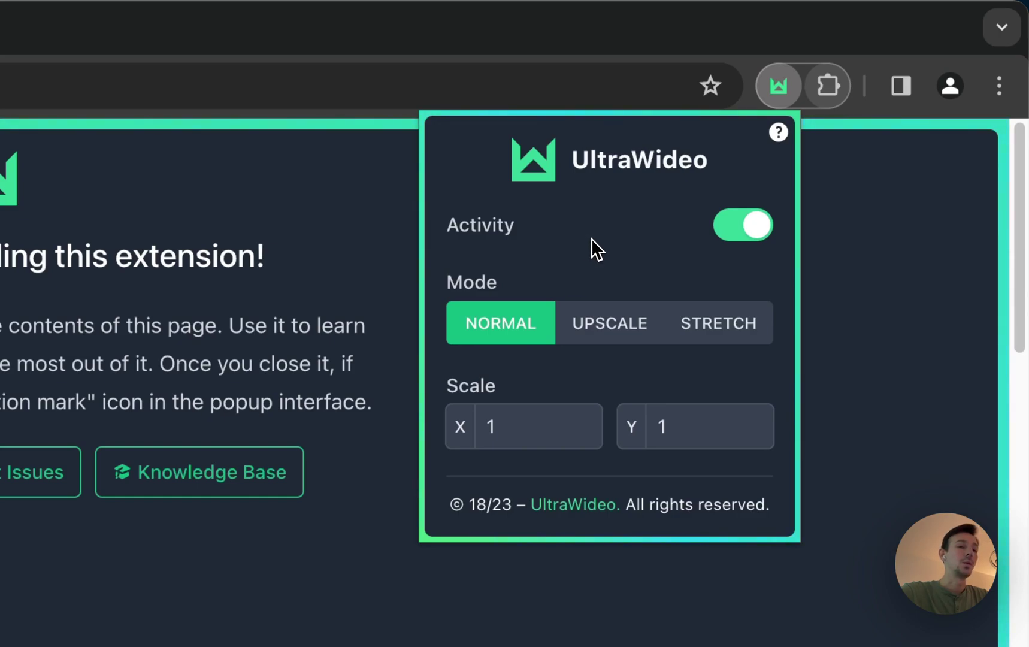
pyautogui.click(819, 173)
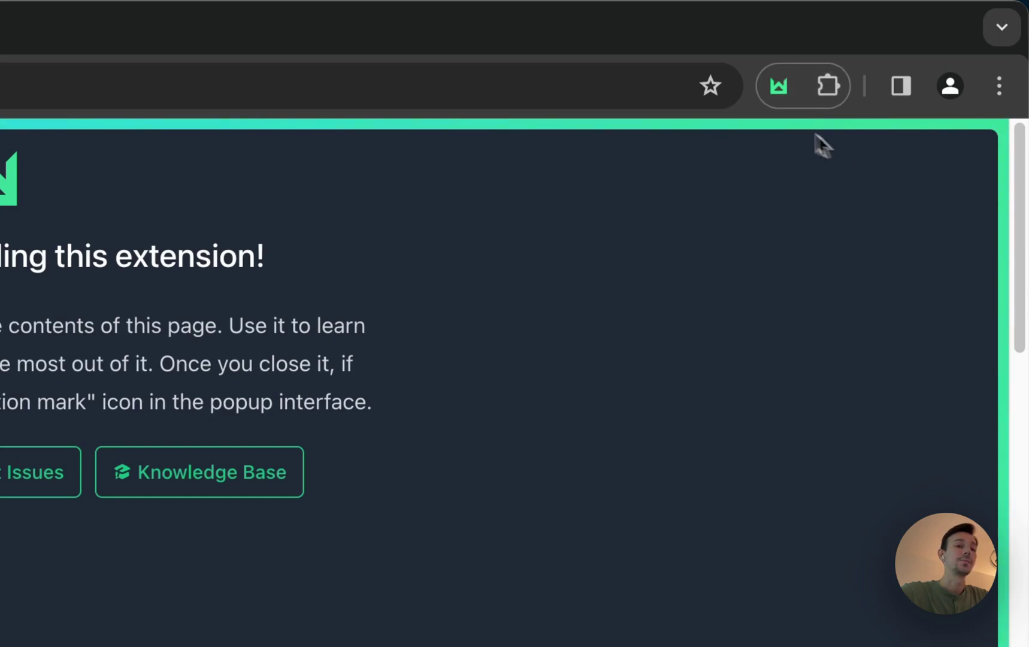
# - Open the keyboard shortcut settings for UltraWideo and clear the "Iterate through modes" shortcut
pyautogui.rightClick(781, 91)
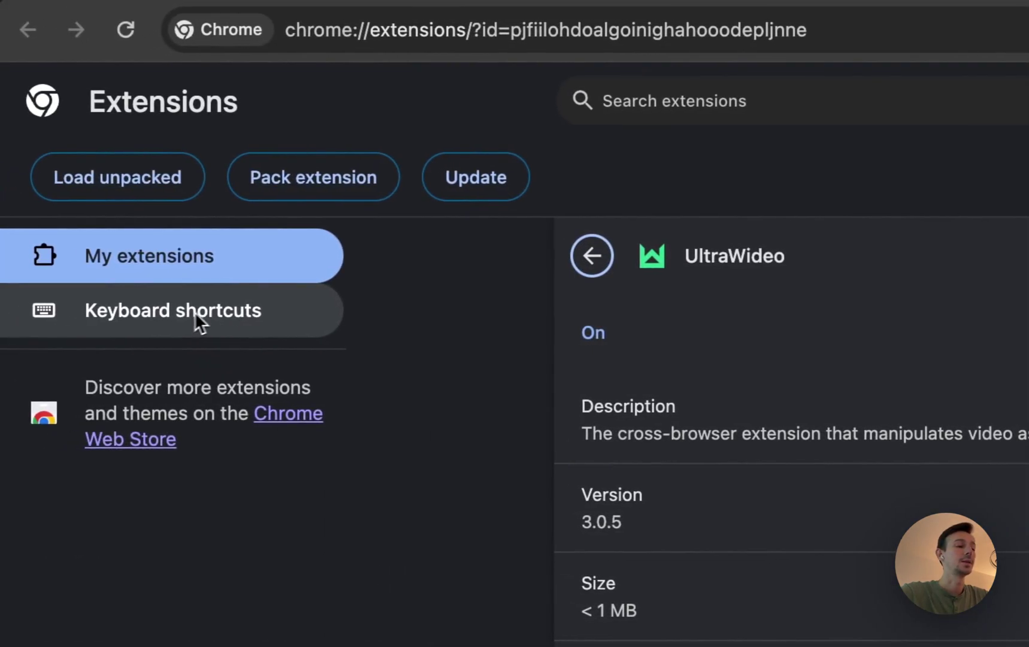
pyautogui.click(147, 324)
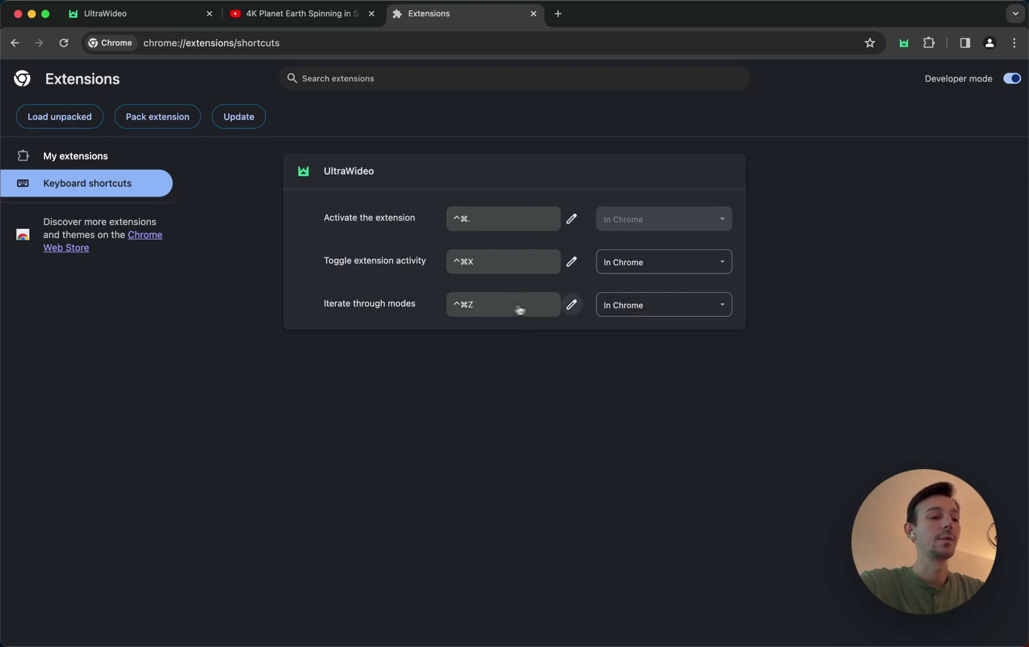
pyautogui.click(572, 305)
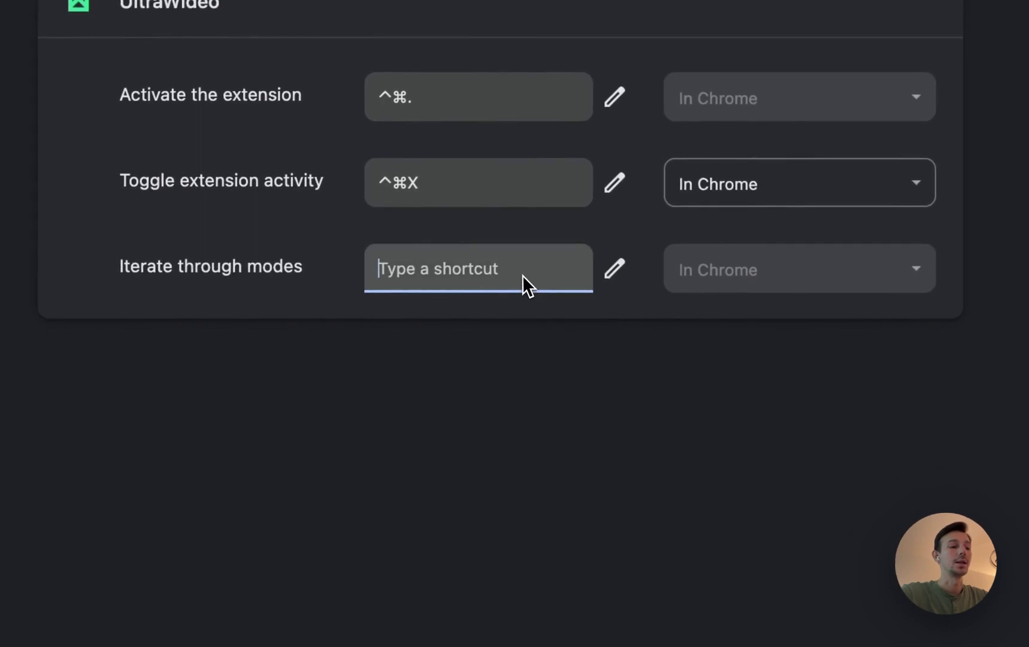
pyautogui.press('a')
pyautogui.click(560, 374)
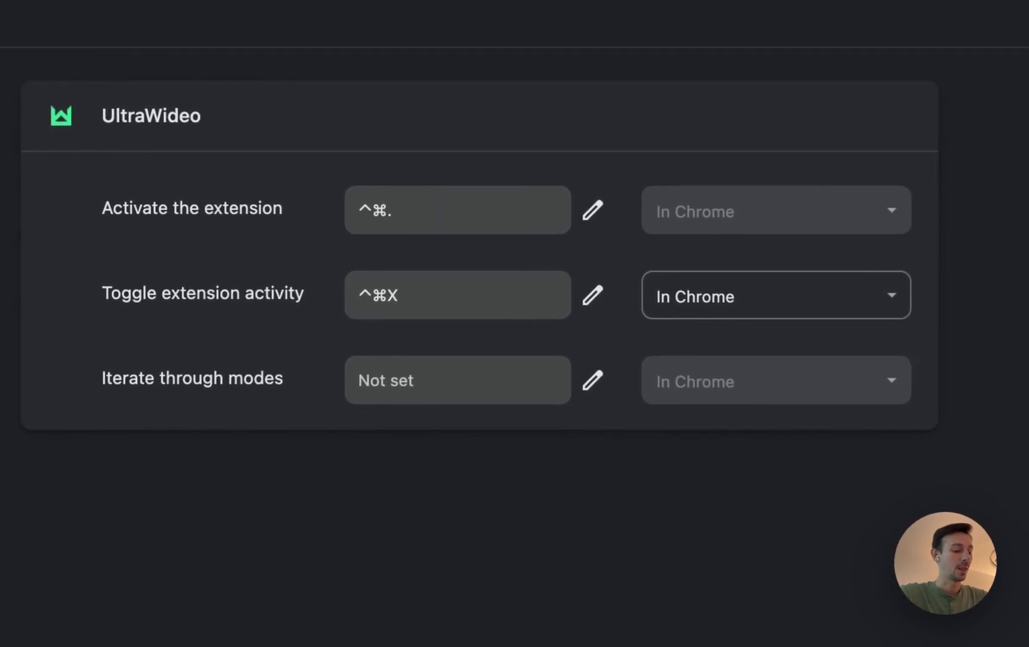
# - Assign ⇧⌘Z to "Iterate through modes", and replace it with ⌃⌘Z
pyautogui.click(593, 381)
pyautogui.press('shift+super+z')
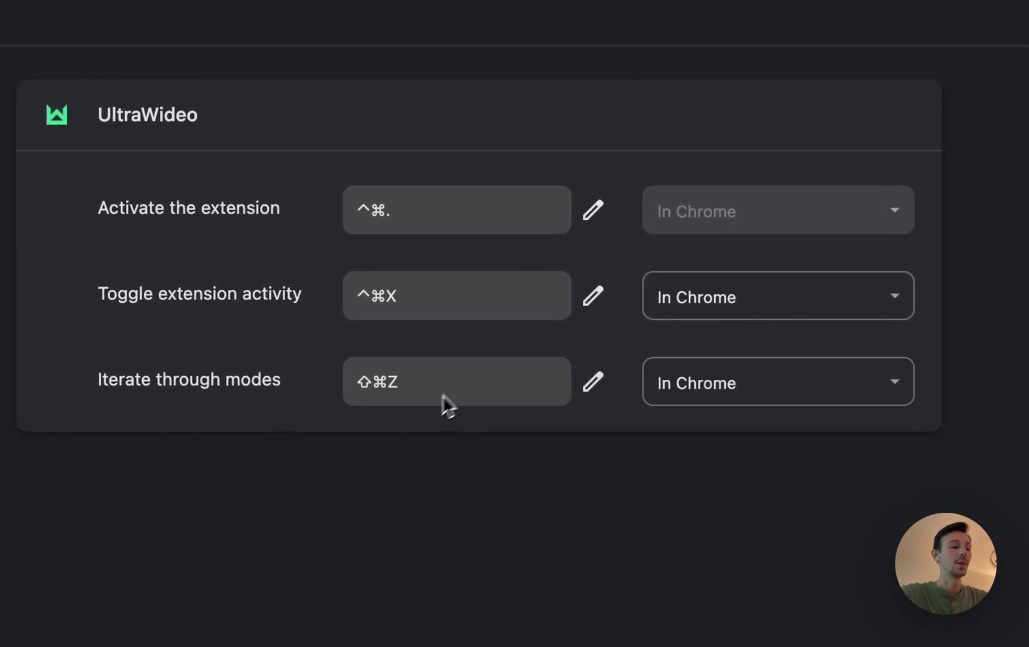
pyautogui.click(593, 381)
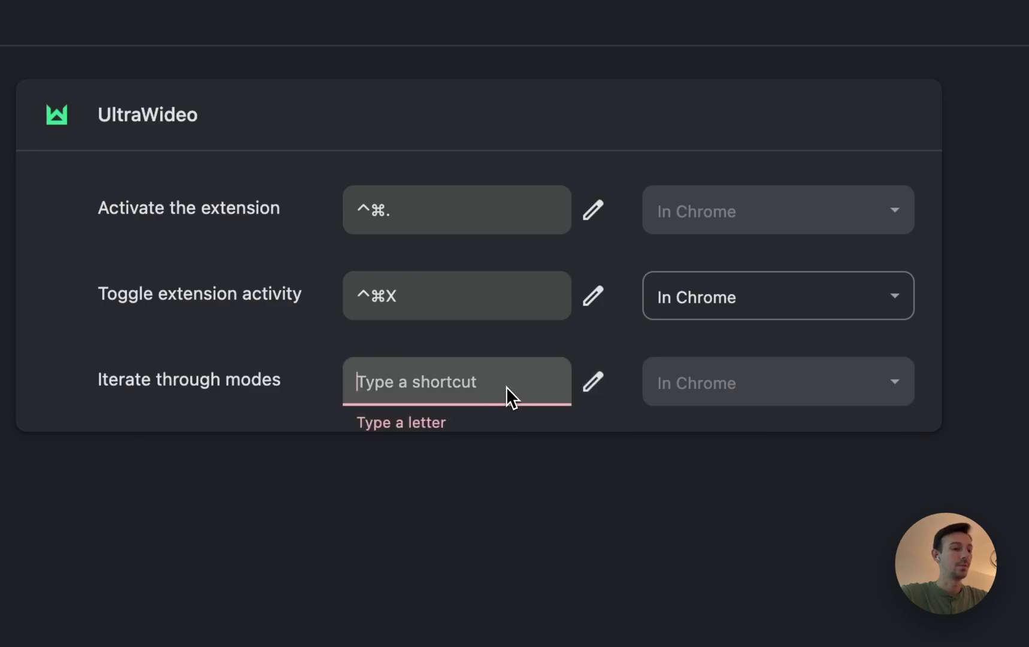
pyautogui.press('ctrl+super+z')
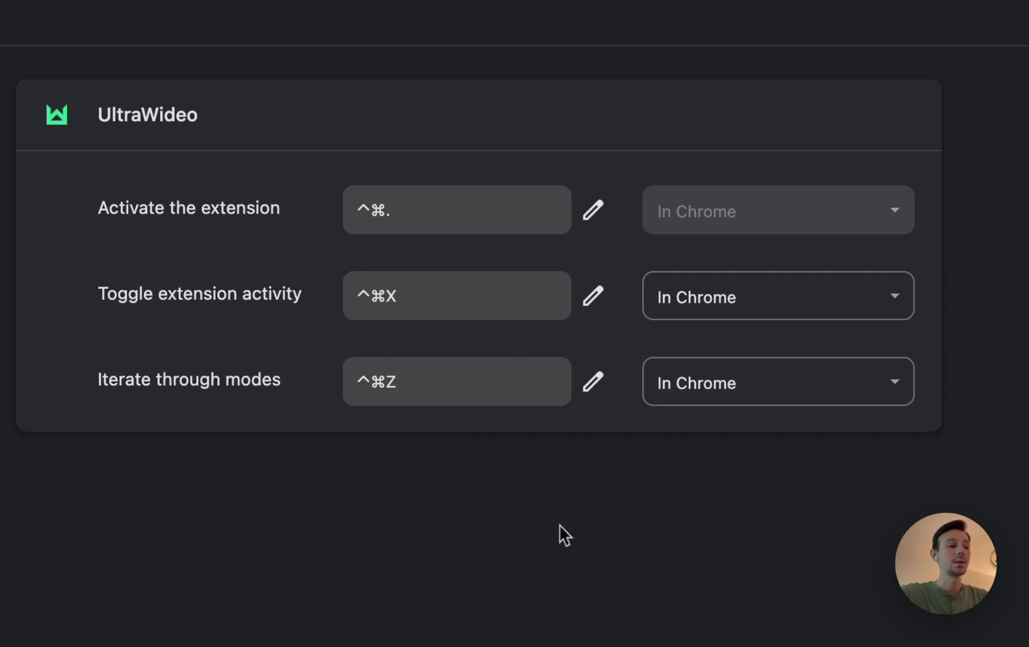
# - Close the extension shortcuts page and open the UltraWideo popup over the onboarding page
pyautogui.hotkey('ctrl', 'Tab')
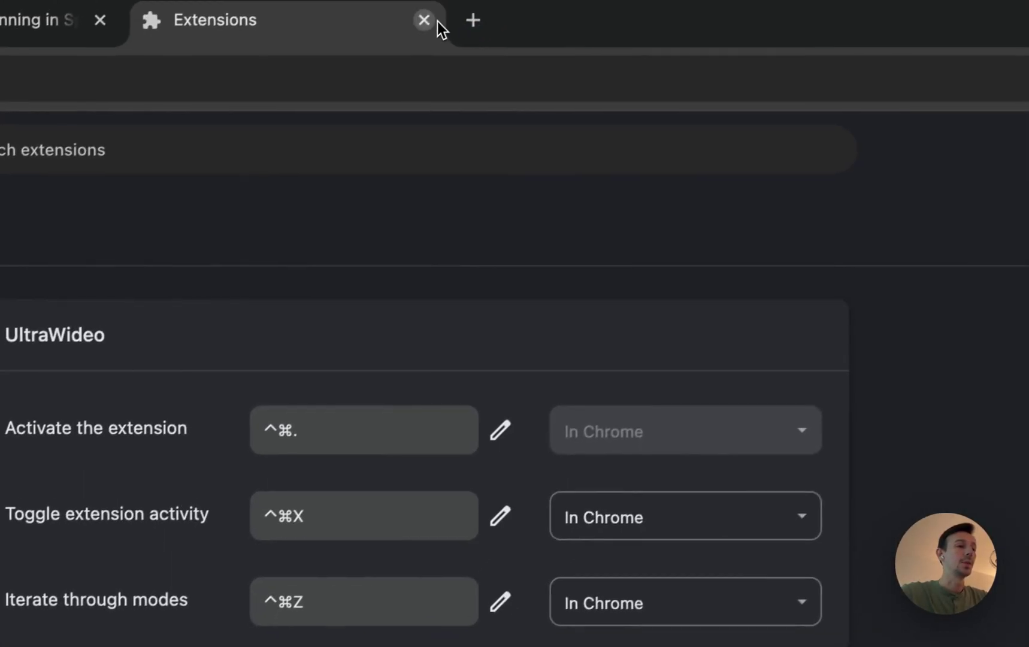
pyautogui.click(424, 19)
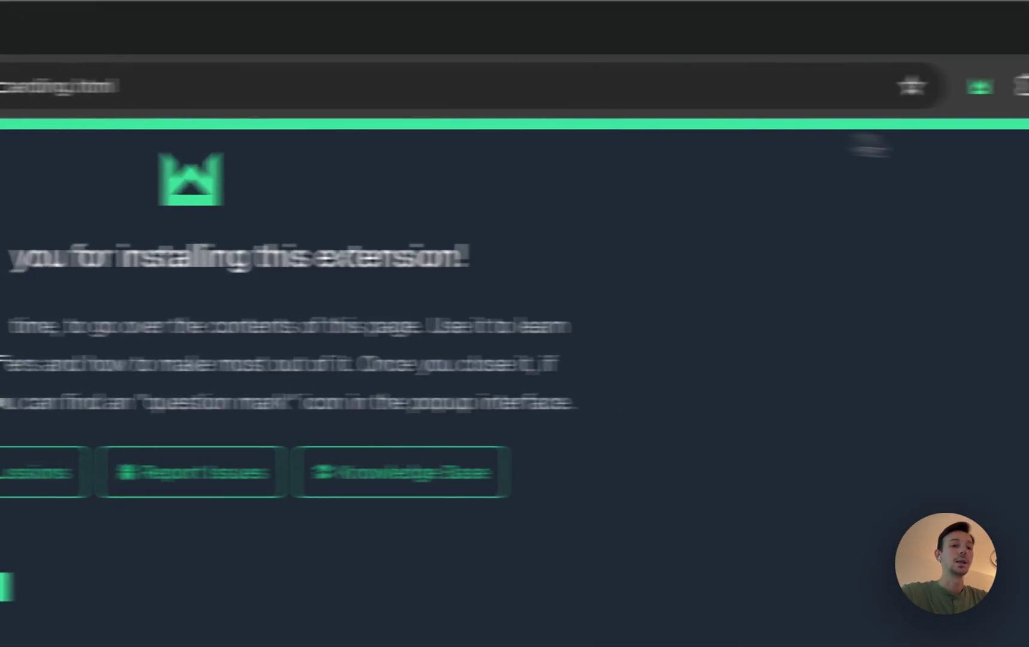
pyautogui.click(779, 95)
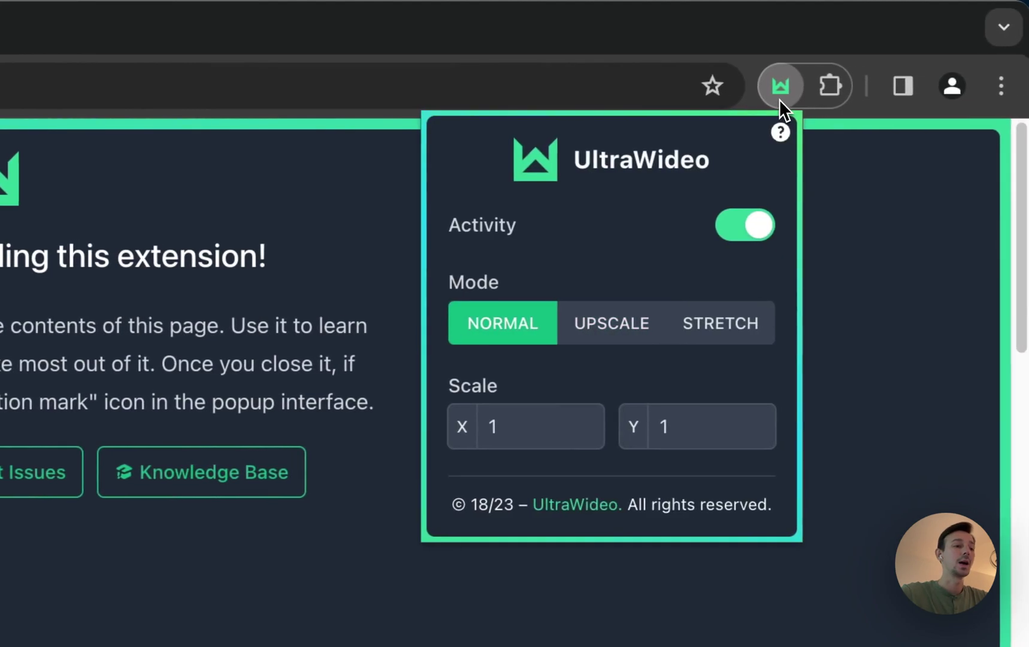
# - Switch to the system Appearance settings, preview the popup in Light appearance, and restore Dark before closing the settings
pyautogui.press('super+space')
pyautogui.write('app')
pyautogui.press('Return')
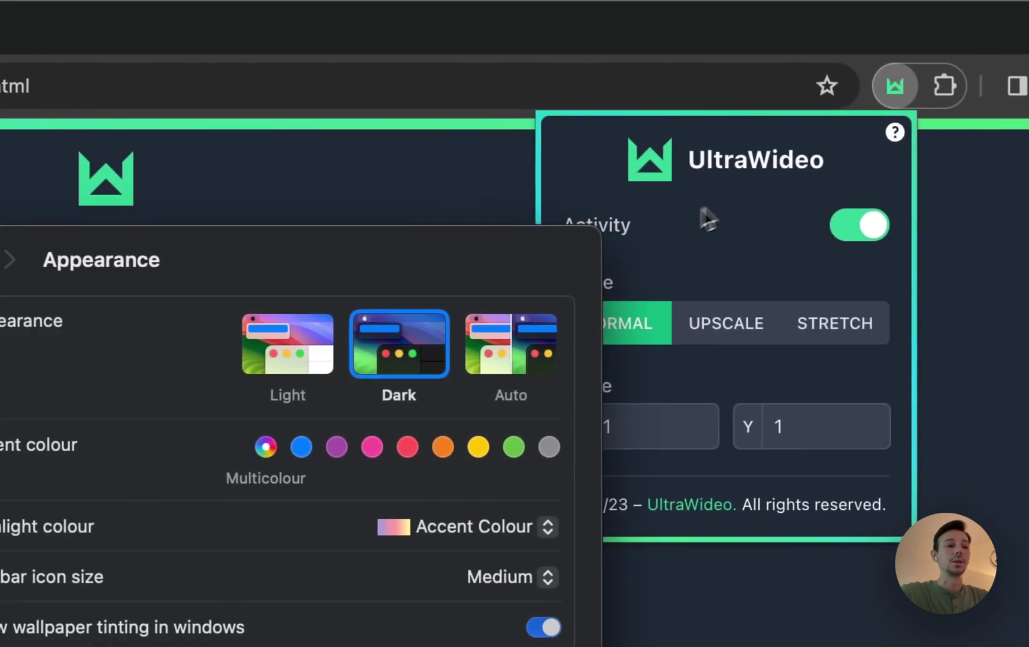
pyautogui.click(242, 356)
pyautogui.moveTo(489, 272); pyautogui.dragTo(411, 274)
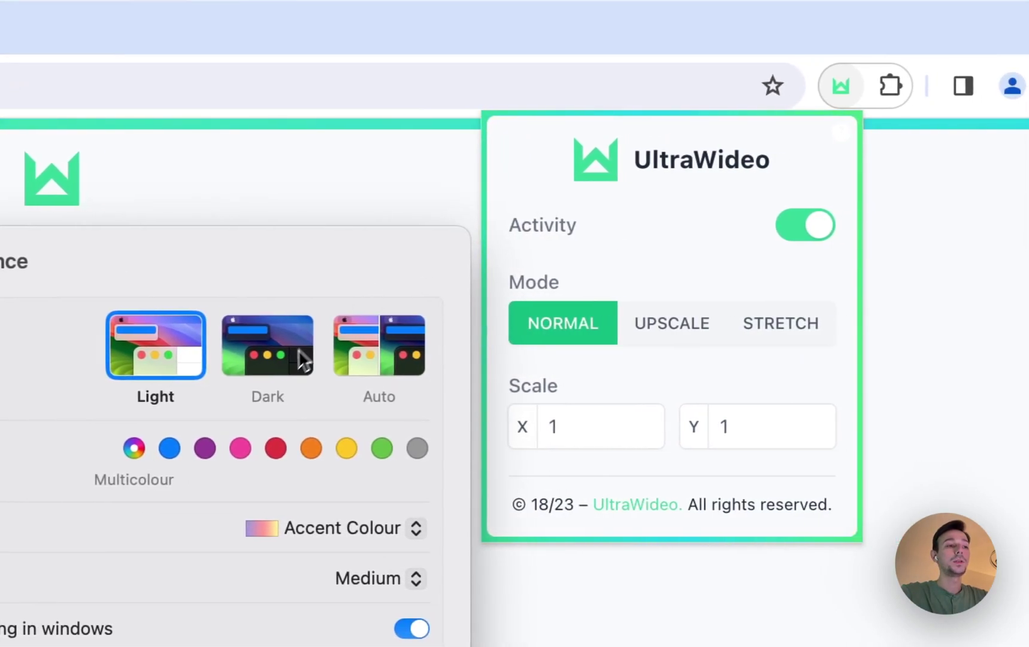
pyautogui.click(275, 354)
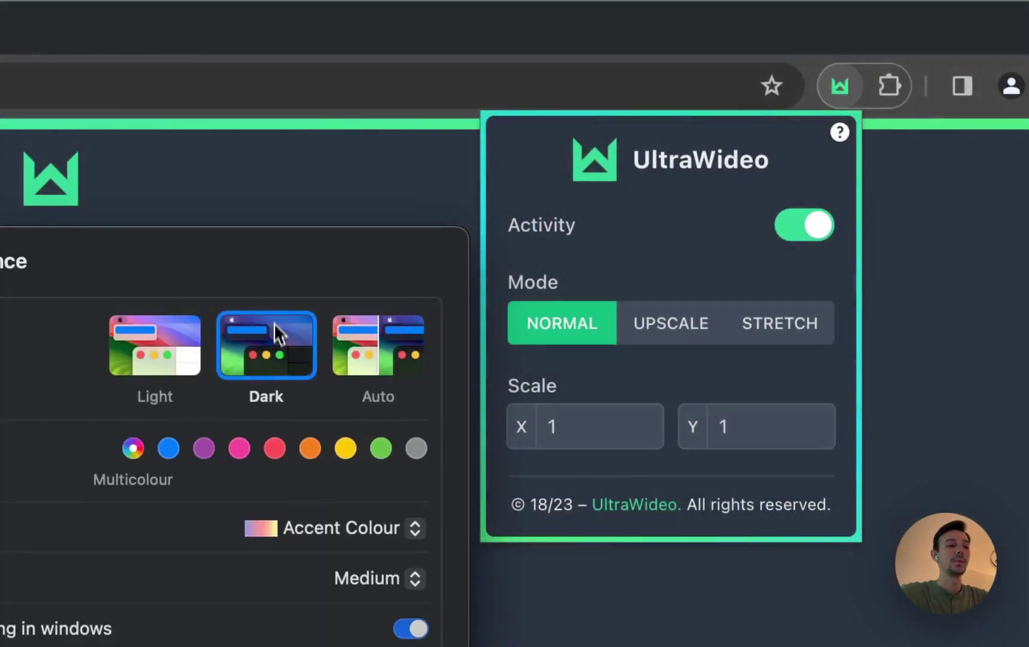
pyautogui.press('super+w')
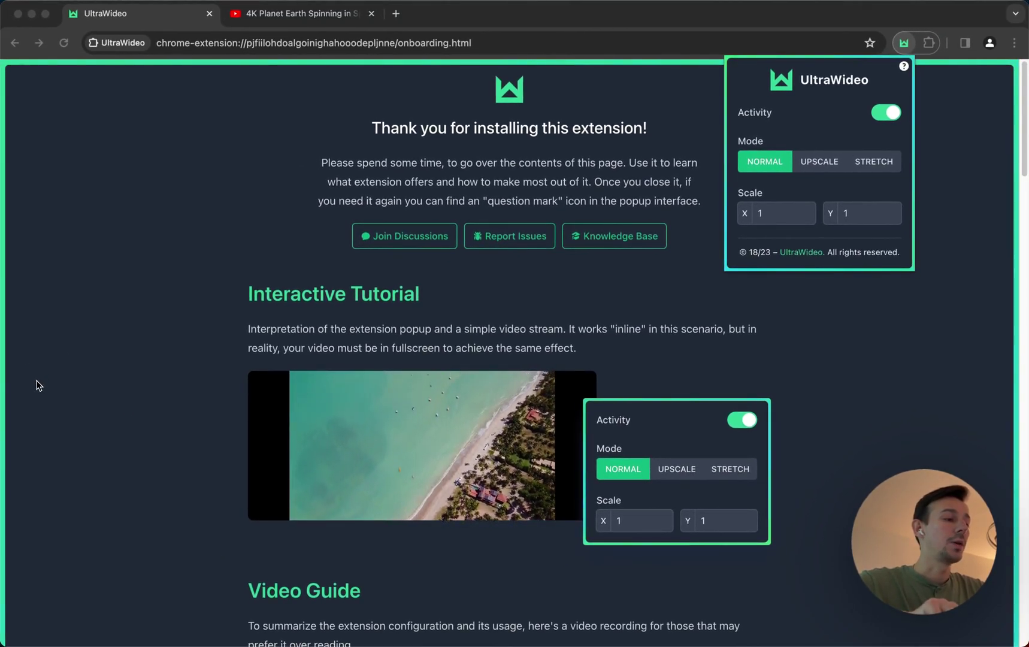
# - Reload the YouTube video "4K Planet Earth Spinning in Space", pause it and show it in full screen
pyautogui.click(353, 84)
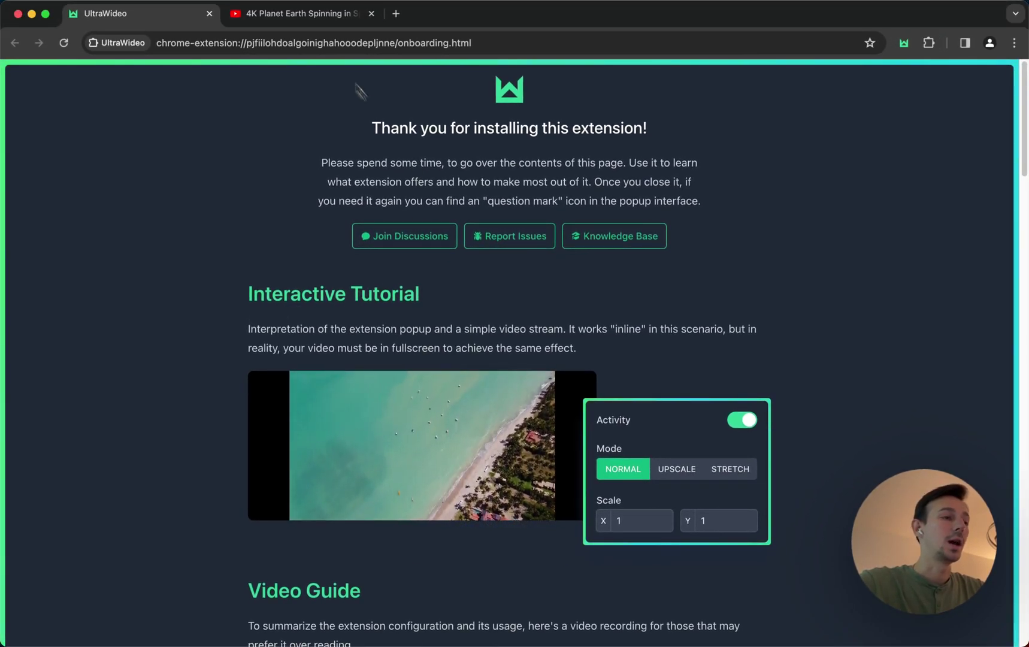
pyautogui.click(305, 16)
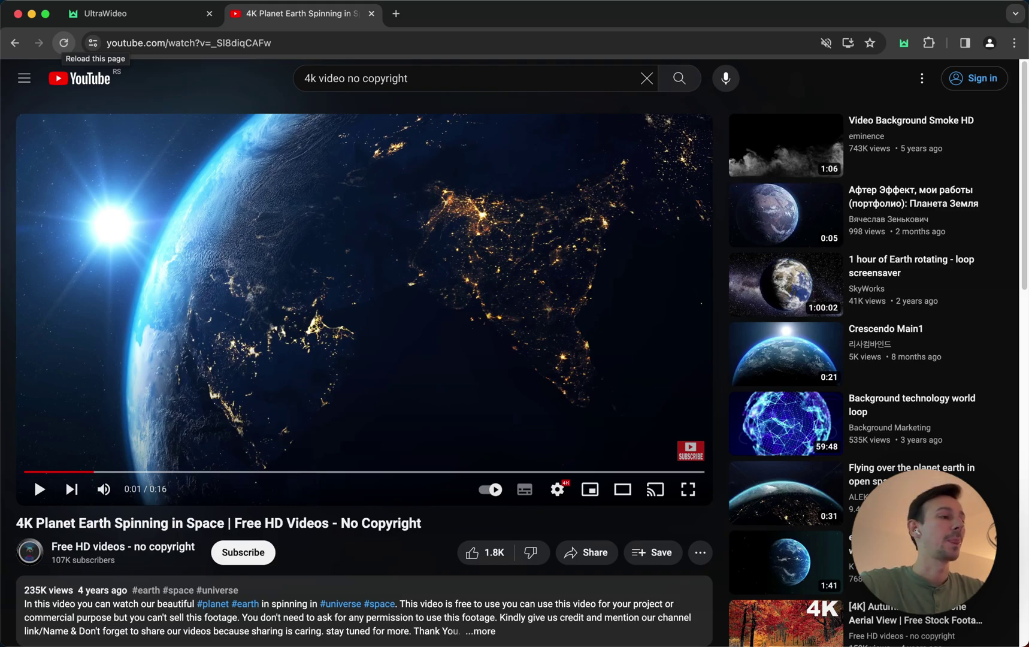
pyautogui.click(63, 43)
pyautogui.click(402, 339)
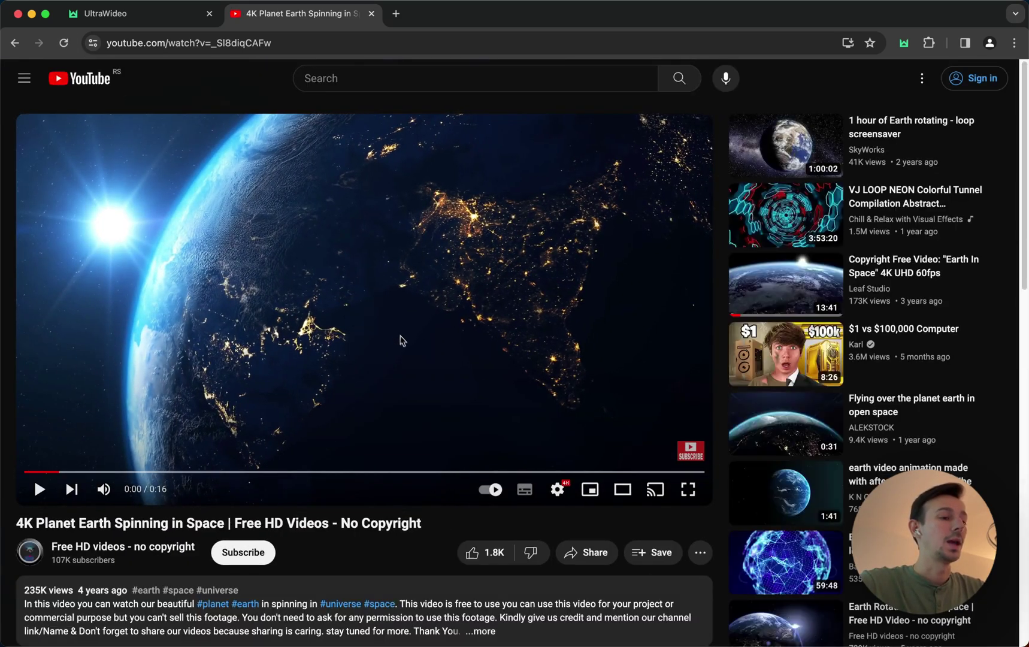
pyautogui.doubleClick(396, 319)
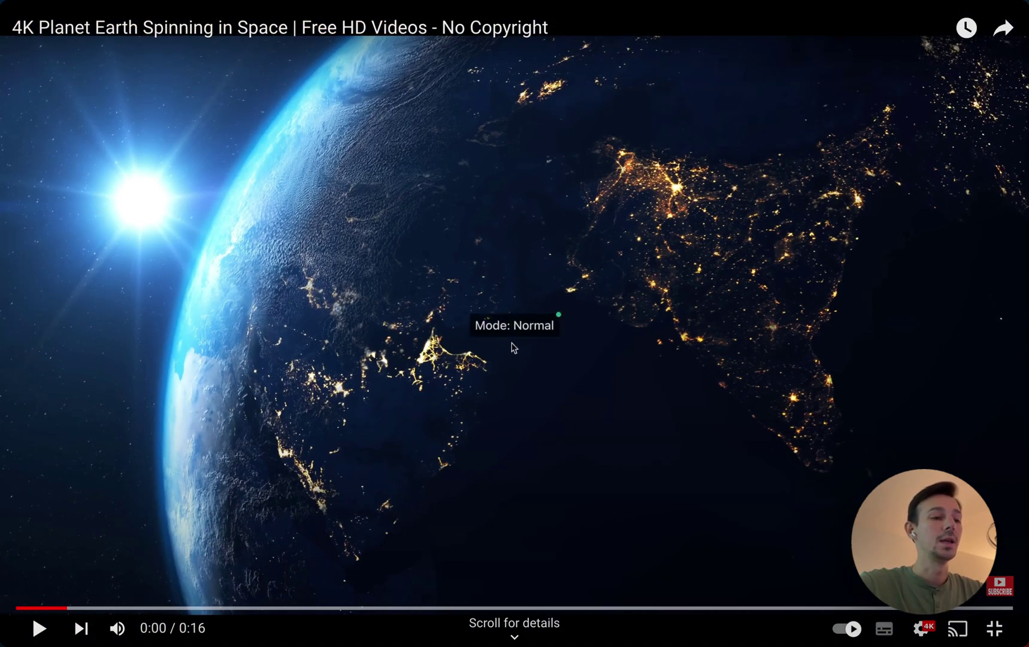
pyautogui.press('u')
pyautogui.press('u')
pyautogui.press('u')
pyautogui.press('u')
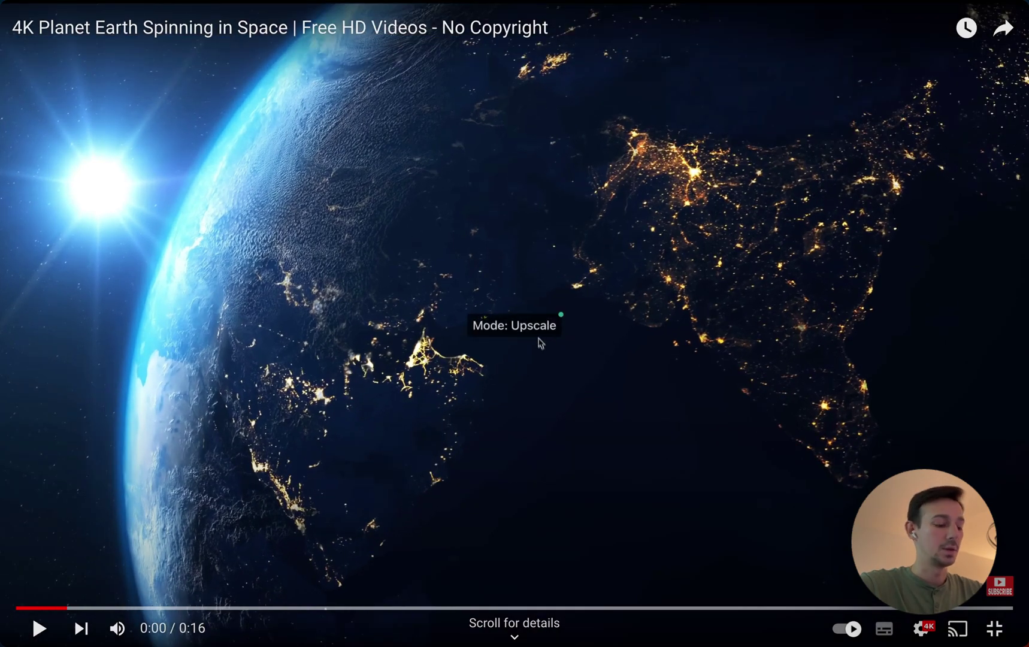
# - Cycle the UltraWideo mode on the full-screen video to Upscale
pyautogui.hotkey('ctrl', 'alt', 'z')
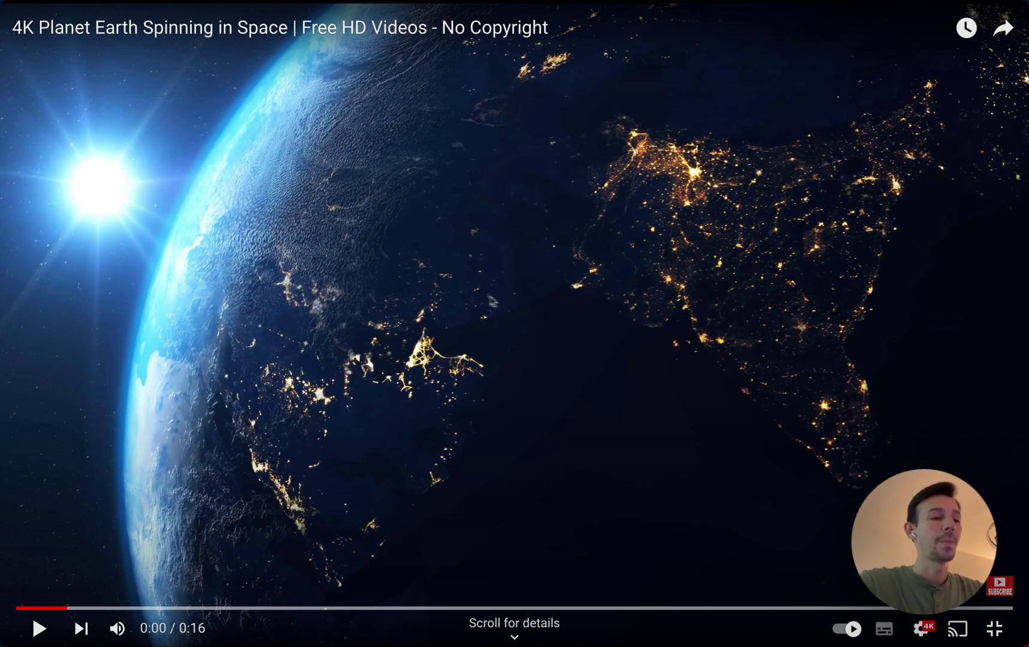
# - Turn the UltraWideo activity off and on again, and set the mode to Normal
pyautogui.hotkey('ctrl', 'alt', 'c')
pyautogui.hotkey('ctrl', 'alt', 'c')
pyautogui.hotkey('ctrl', 'alt', 'c')
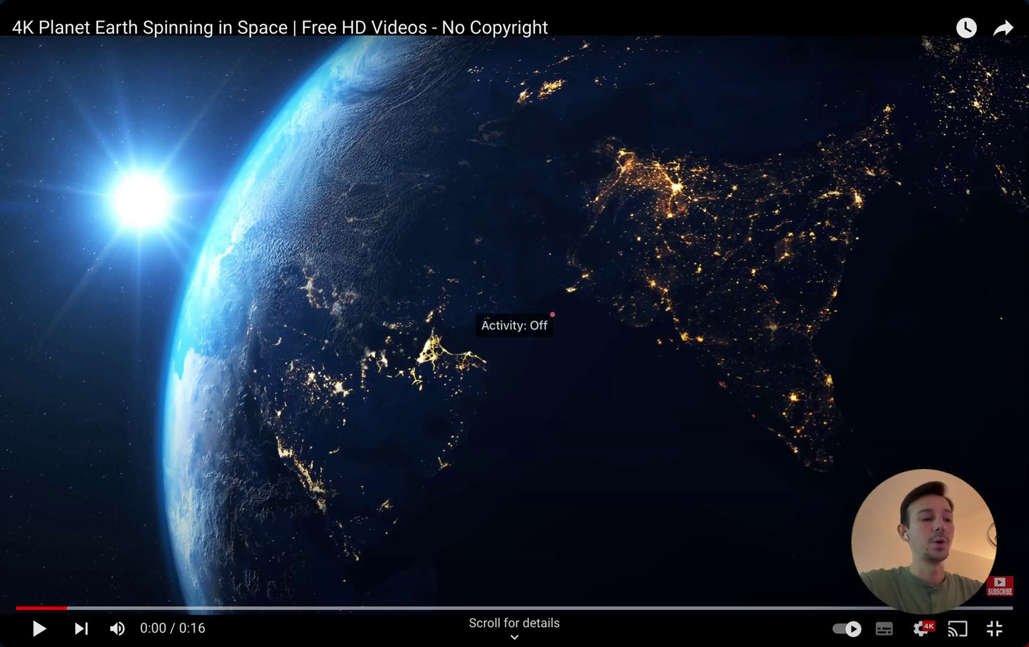
pyautogui.hotkey('ctrl', 'a')
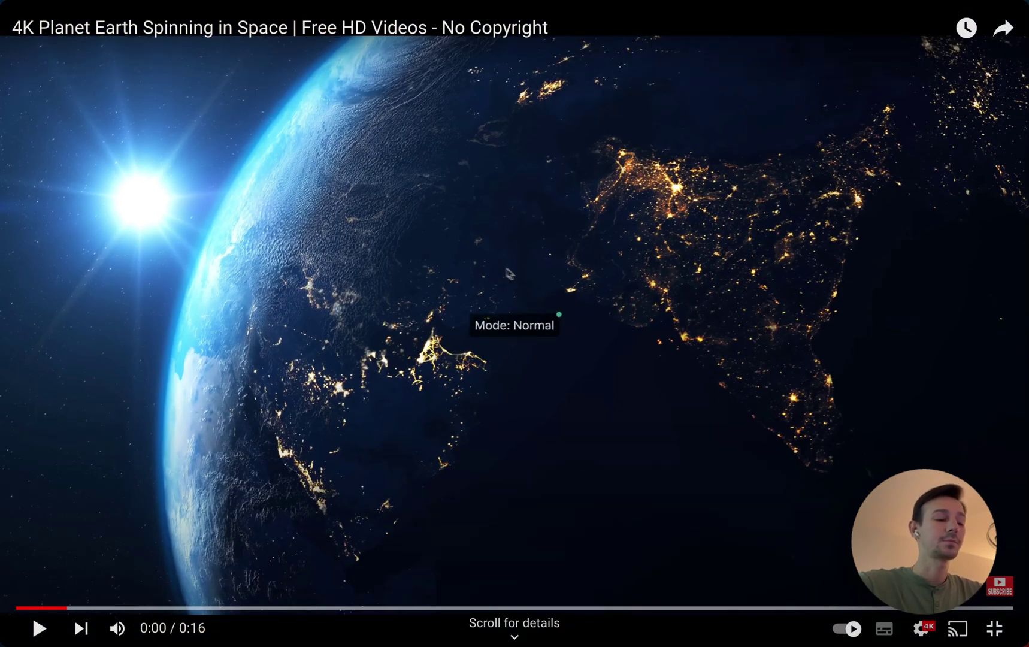
# - Select Upscale mode while the UltraWideo activity is off, and turn the activity back on
pyautogui.doubleClick(518, 317)
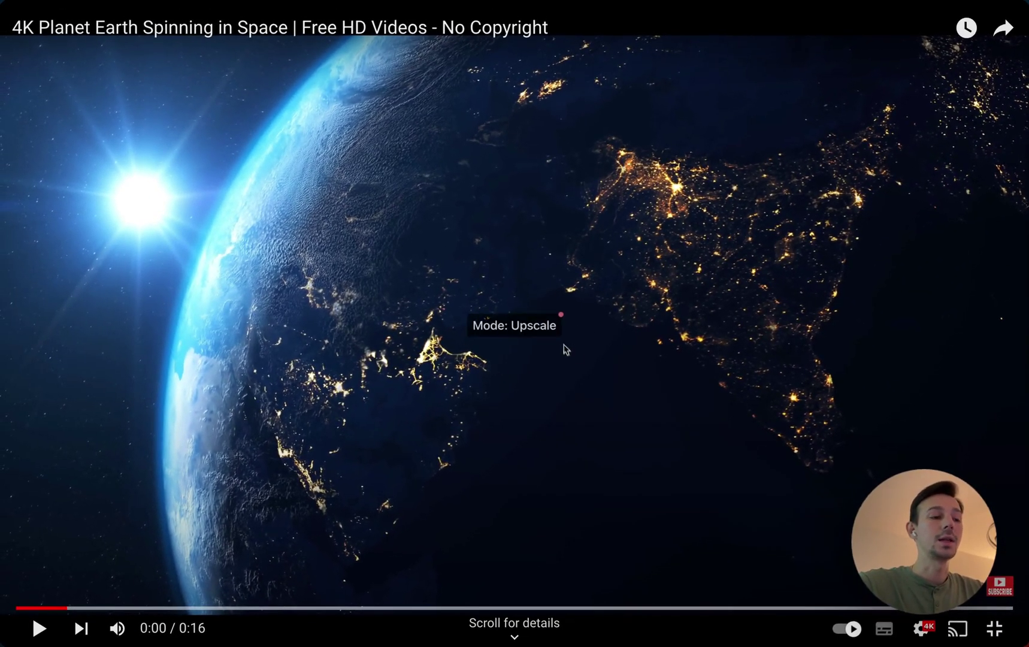
pyautogui.hotkey('ctrl', 'alt', 'x')
pyautogui.hotkey('ctrl', 'alt', 'x')
pyautogui.hotkey('ctrl', 'alt', 'x')
pyautogui.hotkey('ctrl', 'alt', 'x')
pyautogui.hotkey('ctrl', 'alt', 'x')
pyautogui.hotkey('ctrl', 'alt', 'x')
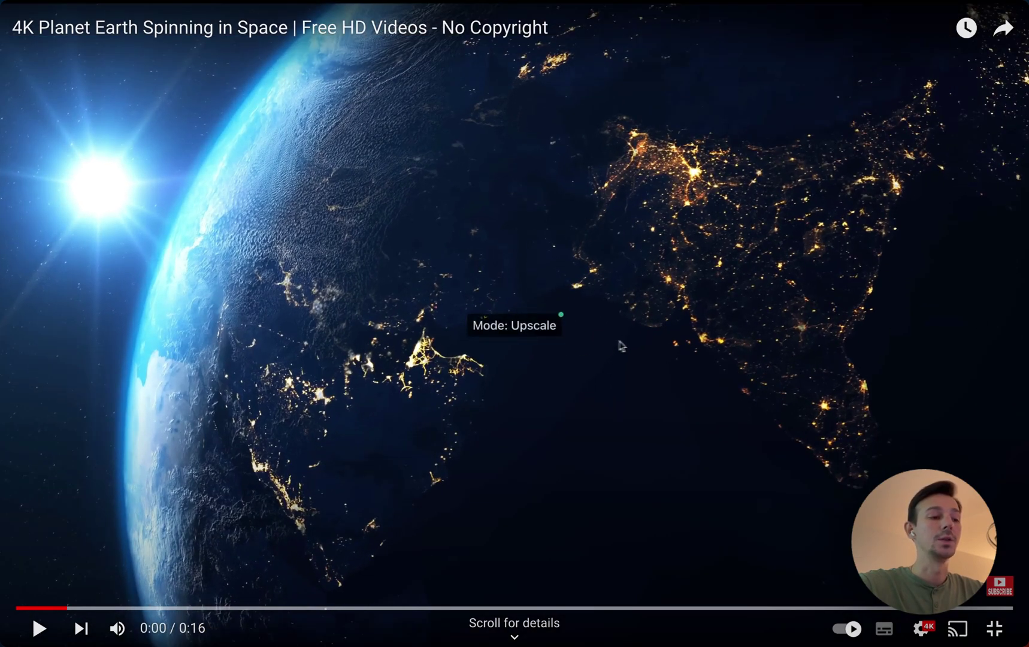
# - Cycle the UltraWideo mode through Stretch back to Upscale, and leave and re-enter full screen on the video
pyautogui.doubleClick(627, 346)
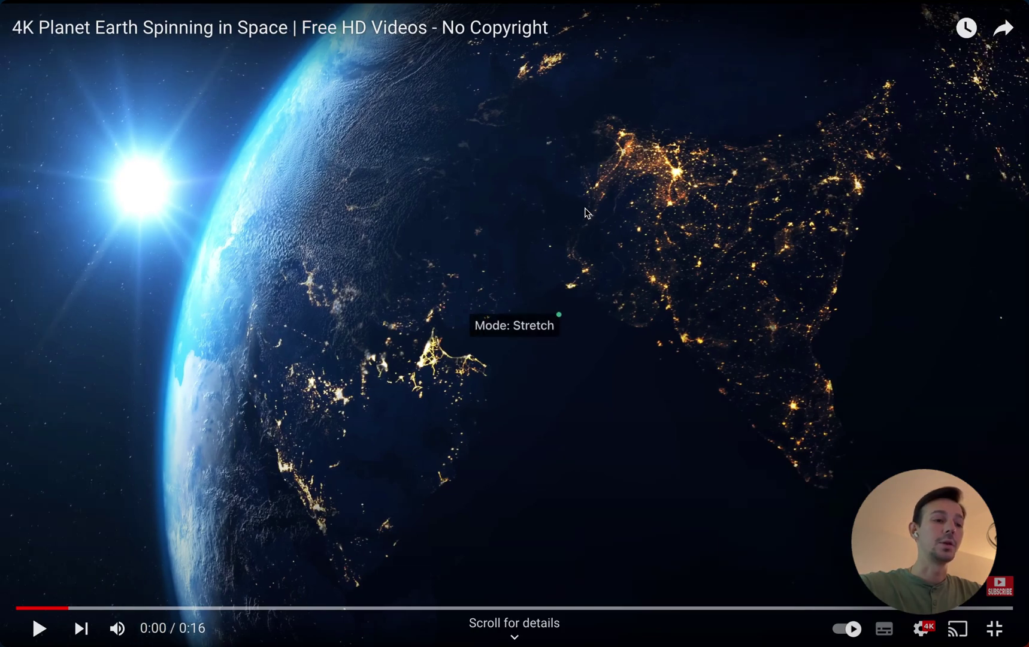
pyautogui.hotkey('ctrl', 'alt', 'c')
pyautogui.hotkey('ctrl', 'alt', 'c')
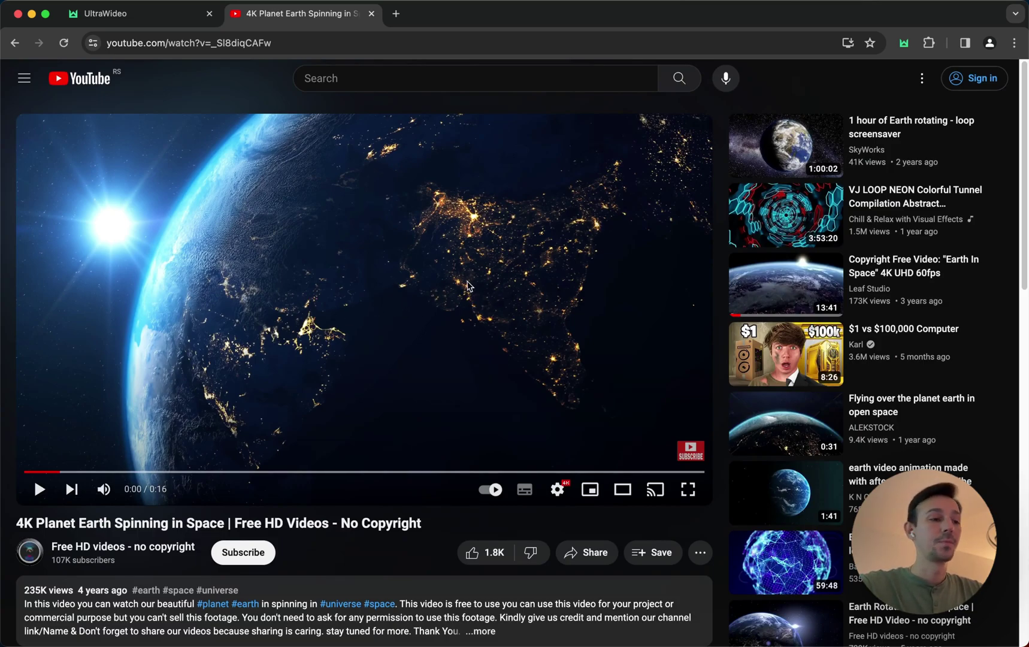
pyautogui.doubleClick(443, 283)
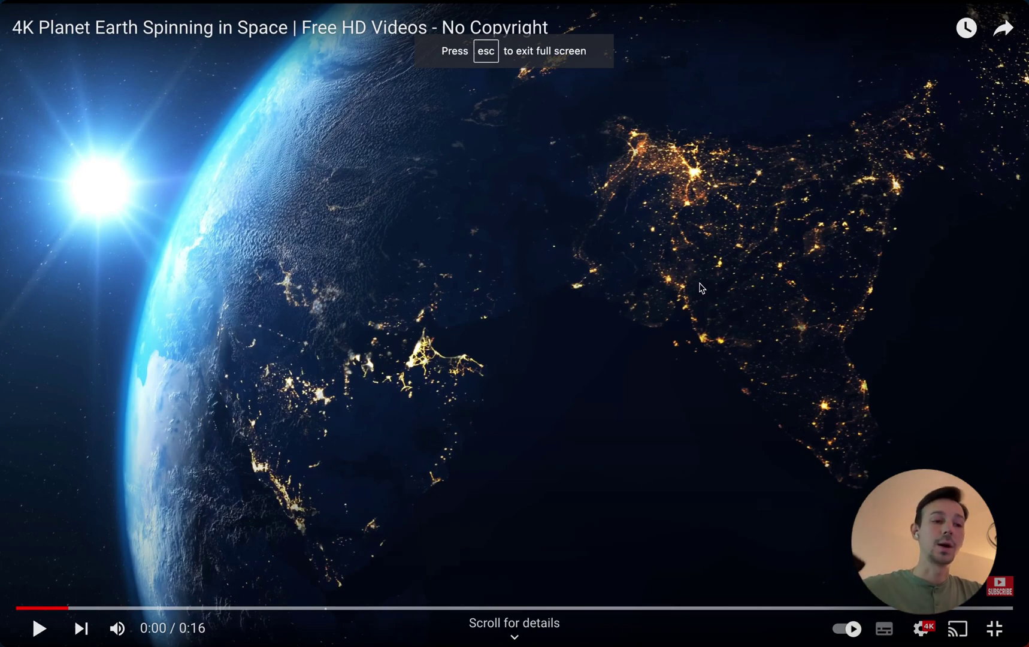
# - Cycle the UltraWideo mode through Stretch and Upscale on the full-screen video, and toggle the extension's activity repeatedly
pyautogui.press('z')
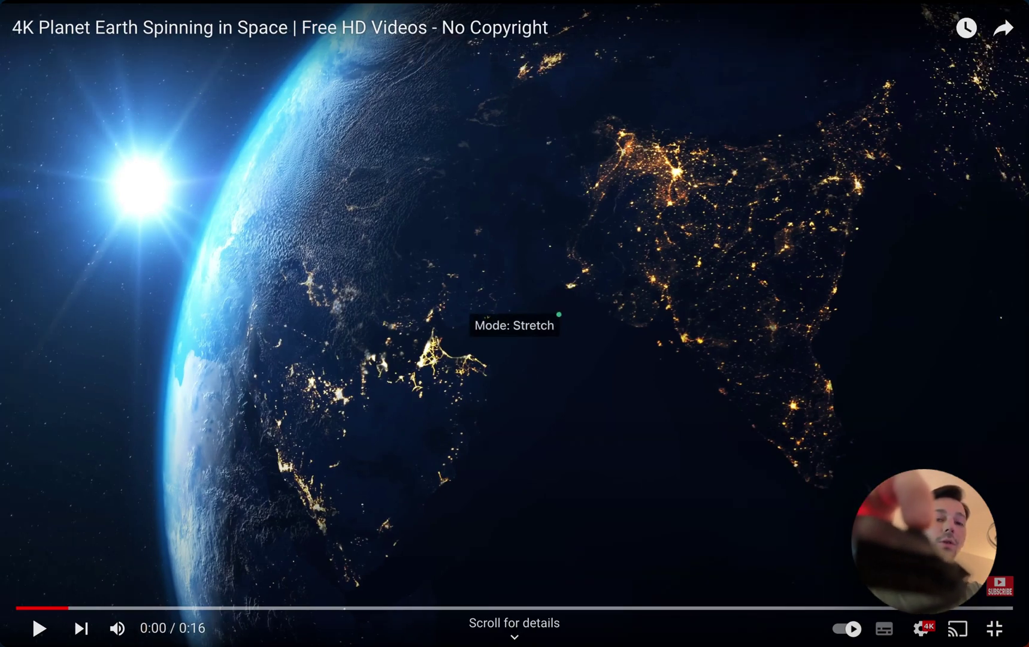
pyautogui.press('z')
pyautogui.hotkey('ctrl', 'alt', 'c')
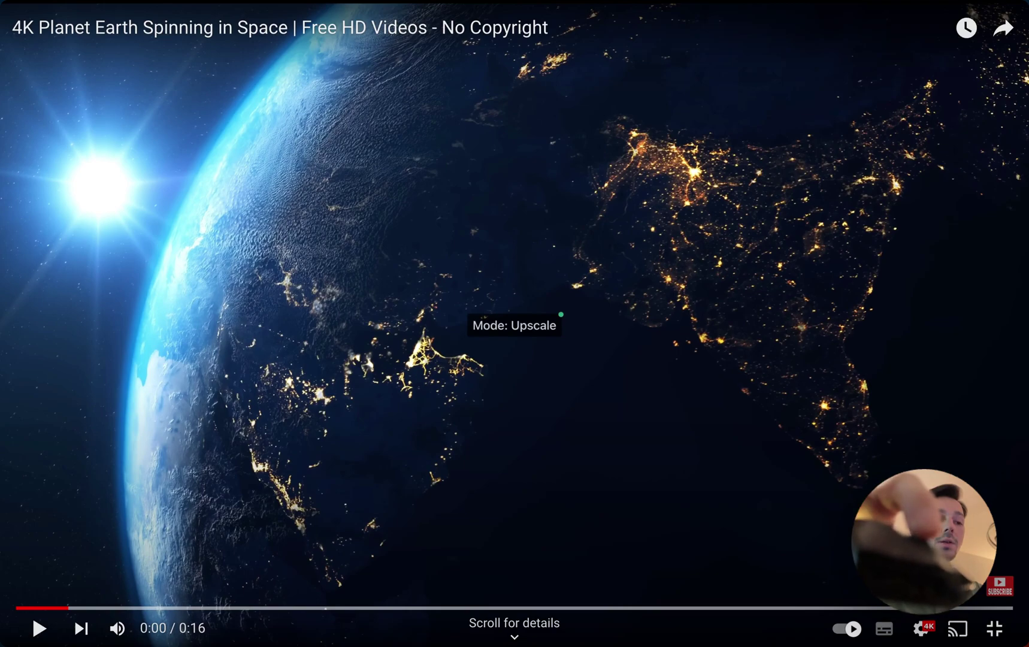
pyautogui.hotkey('ctrl', 'alt', 'c')
pyautogui.hotkey('ctrl', 'alt', 'c')
pyautogui.hotkey('ctrl', 'alt', 'c')
pyautogui.hotkey('ctrl', 'alt', 'c')
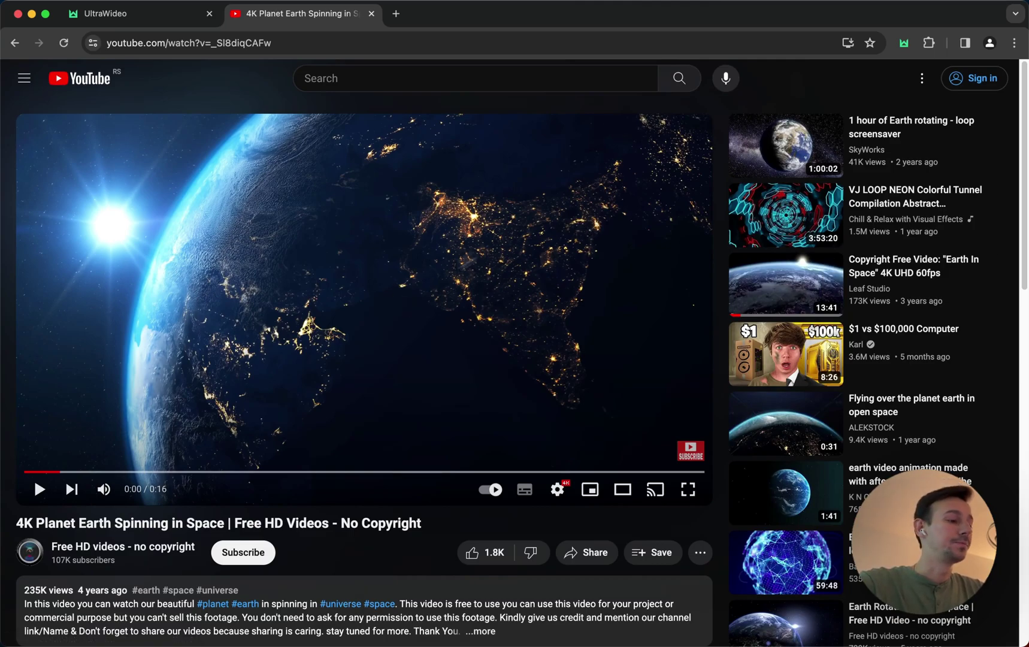
# - Check the settings in the UltraWideo popup on the YouTube page, and close the popup
pyautogui.click(90, 484)
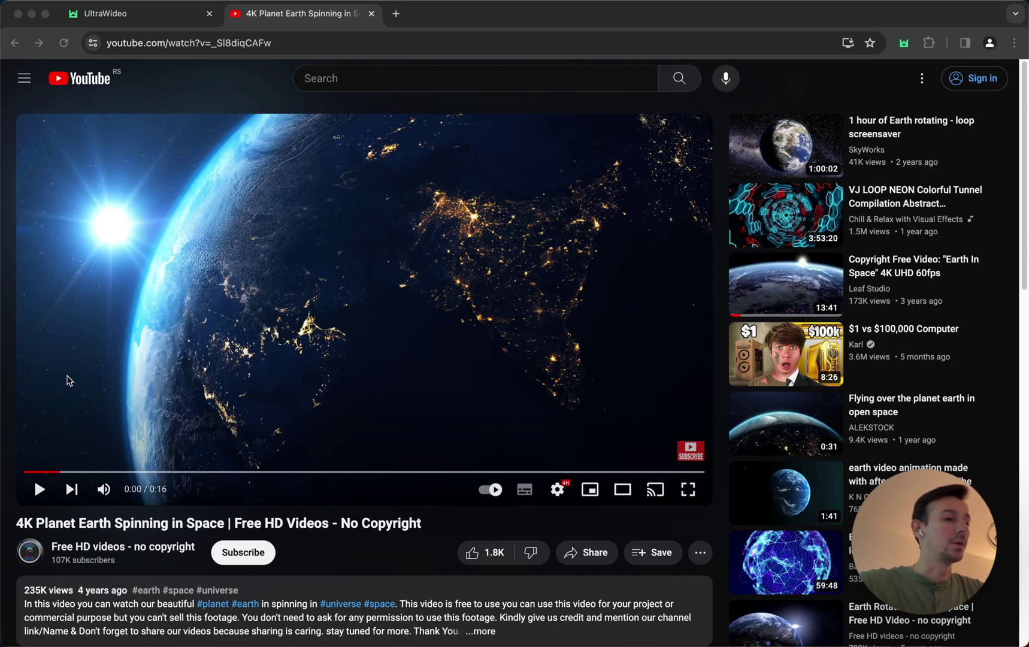
pyautogui.click(284, 100)
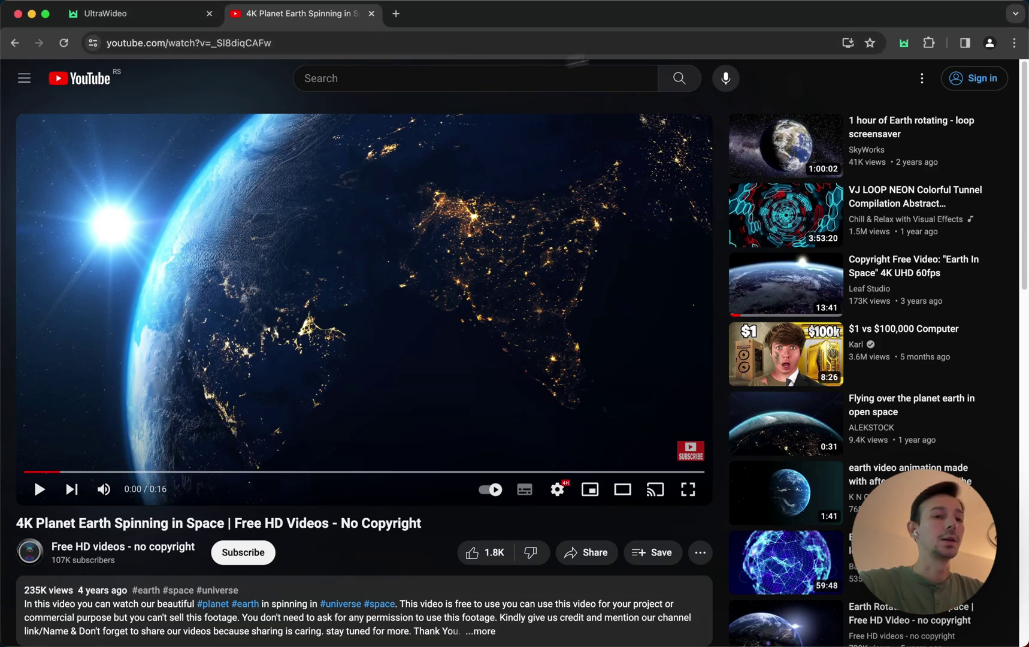
pyautogui.click(904, 43)
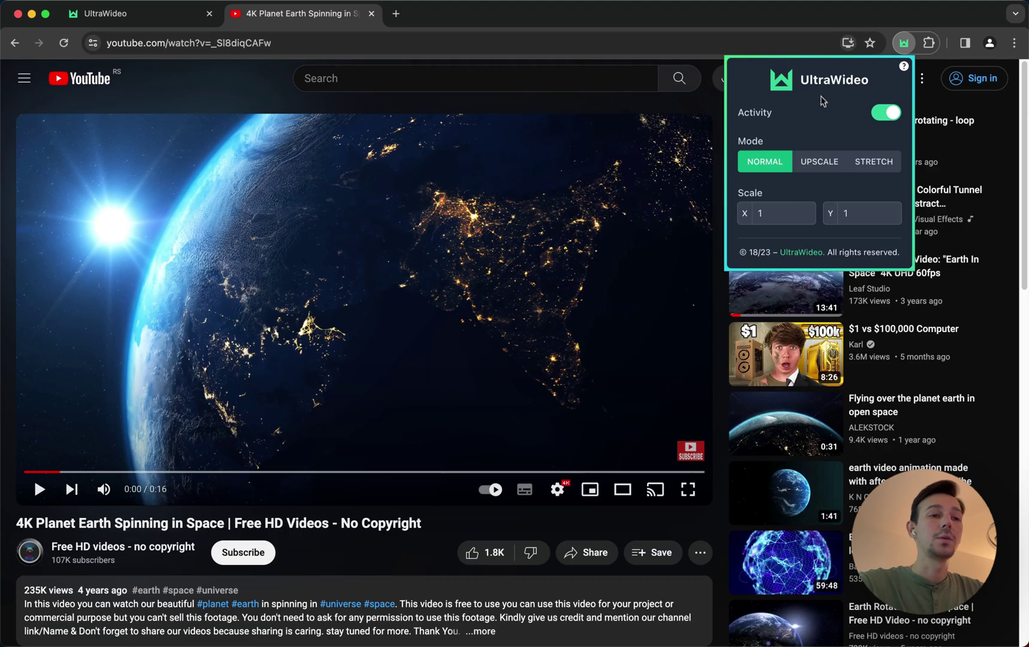
pyautogui.click(486, 107)
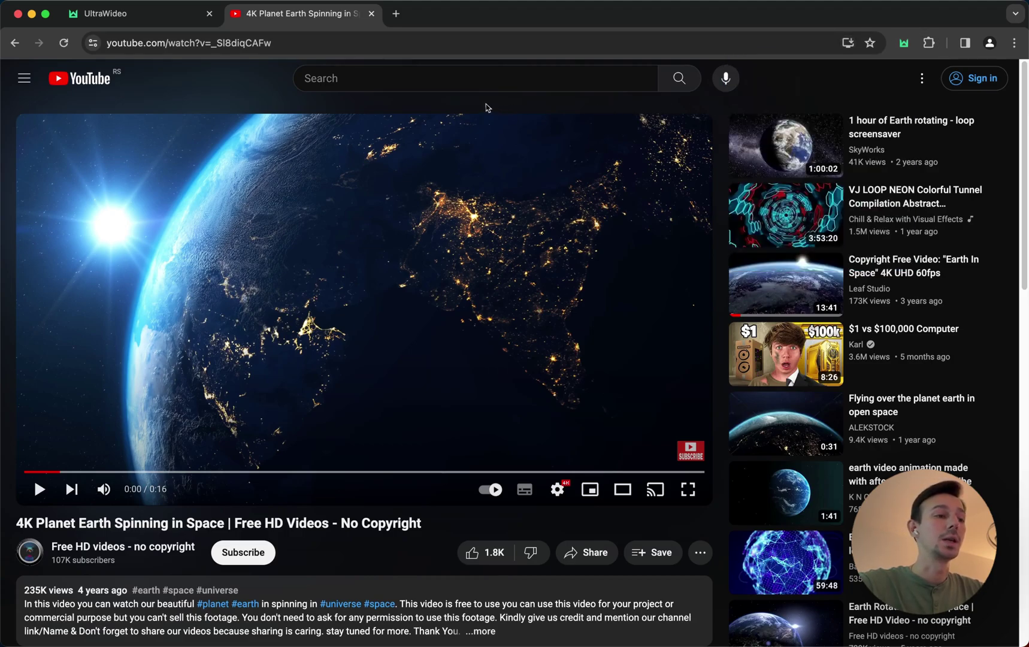
# - Show the UltraWideo popup over the full-screen video, and set the scale to X 1,1 and Y 1,3
pyautogui.doubleClick(363, 307)
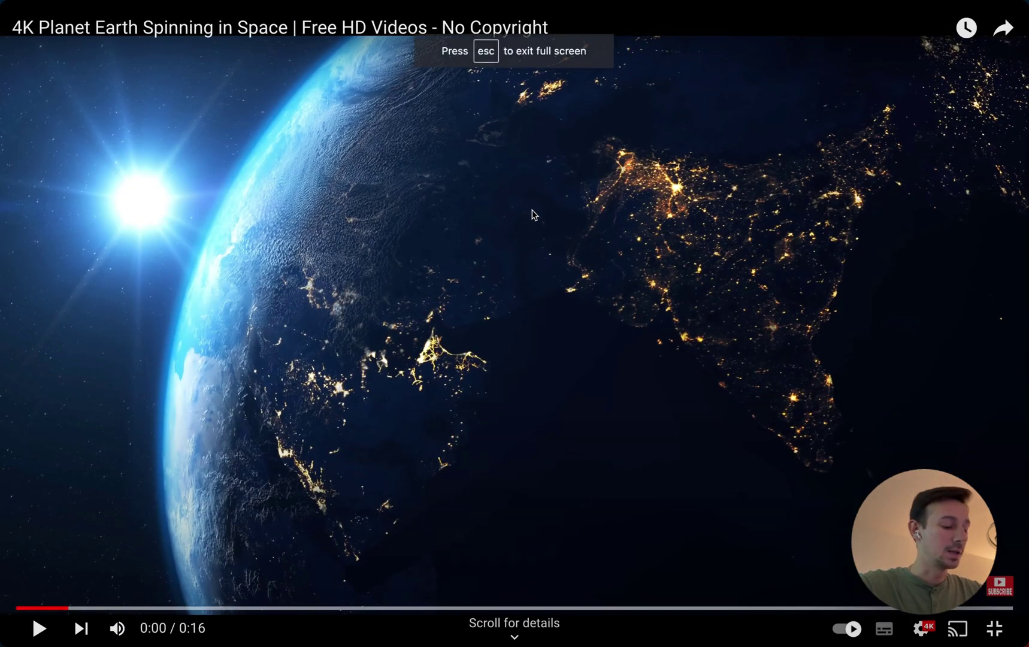
pyautogui.hotkey('ctrl', 'alt', 'z')
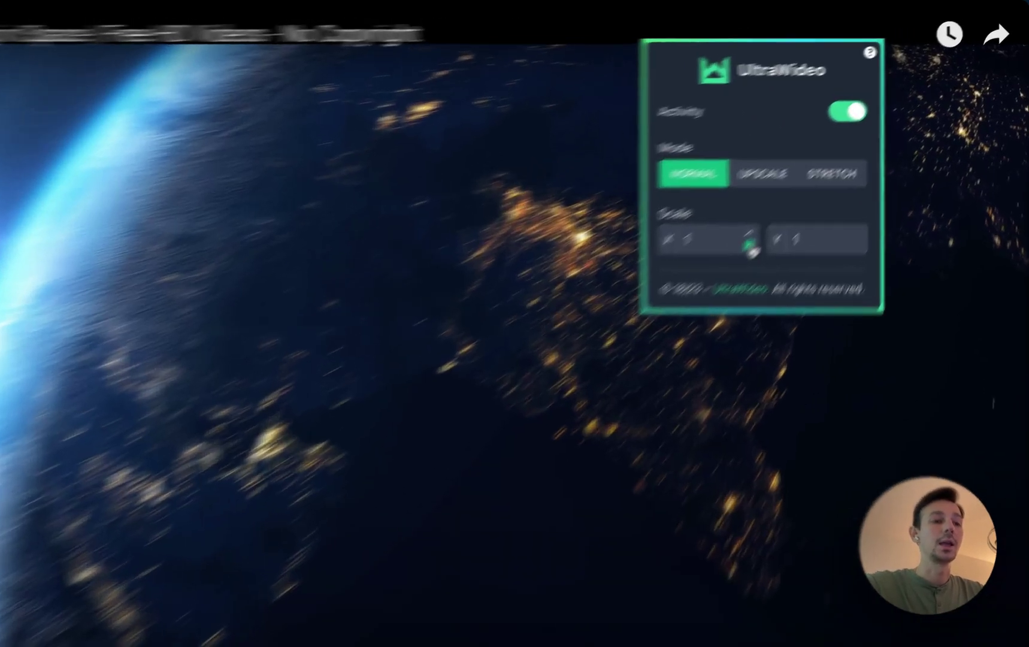
pyautogui.click(740, 242)
pyautogui.click(740, 242)
pyautogui.click(741, 254)
pyautogui.click(740, 254)
pyautogui.click(740, 242)
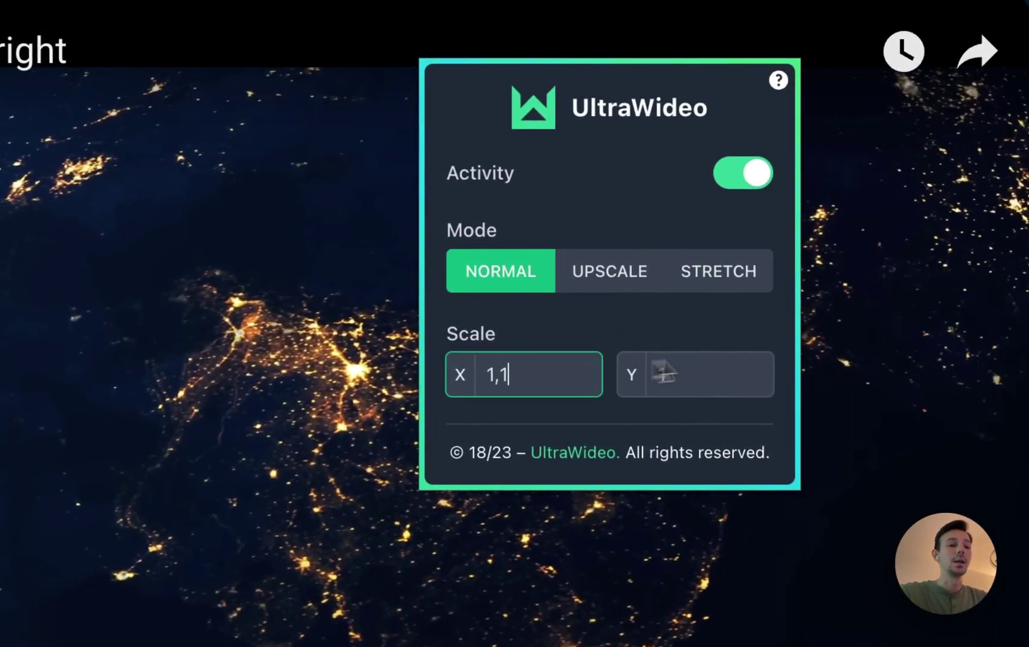
pyautogui.click(766, 365)
pyautogui.click(766, 365)
pyautogui.click(765, 365)
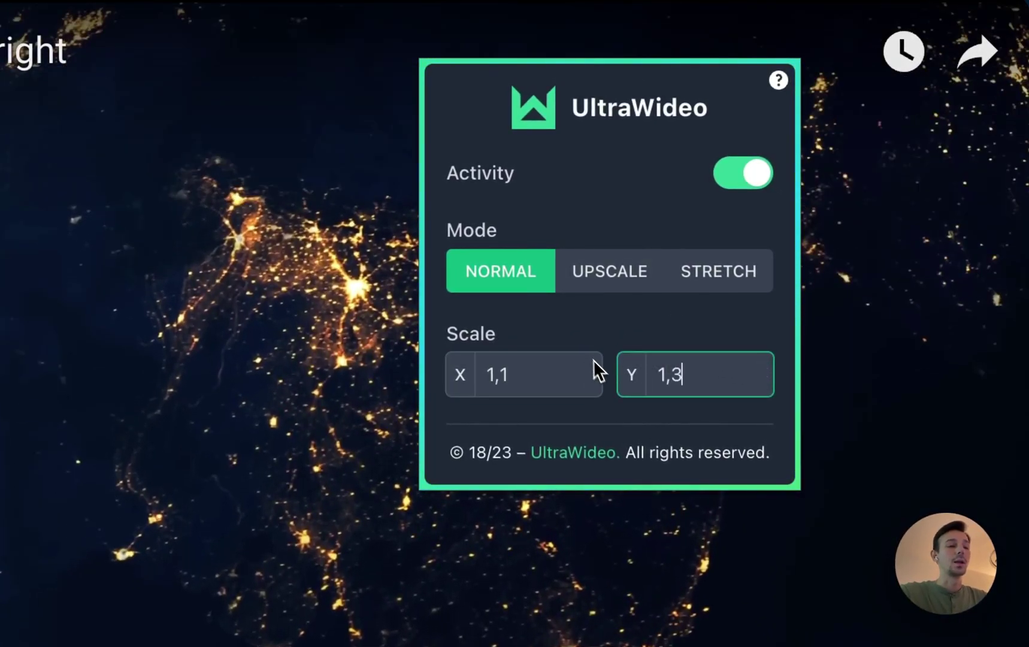
# - Reset both the X and Y scale in the UltraWideo popup to 1
pyautogui.click(588, 387)
pyautogui.click(759, 388)
pyautogui.click(761, 383)
pyautogui.click(760, 383)
pyautogui.click(761, 383)
# - Switch the mode to Upscale and on to Stretch, and raise the X scale to 1,1 and return it to 1
pyautogui.click(611, 274)
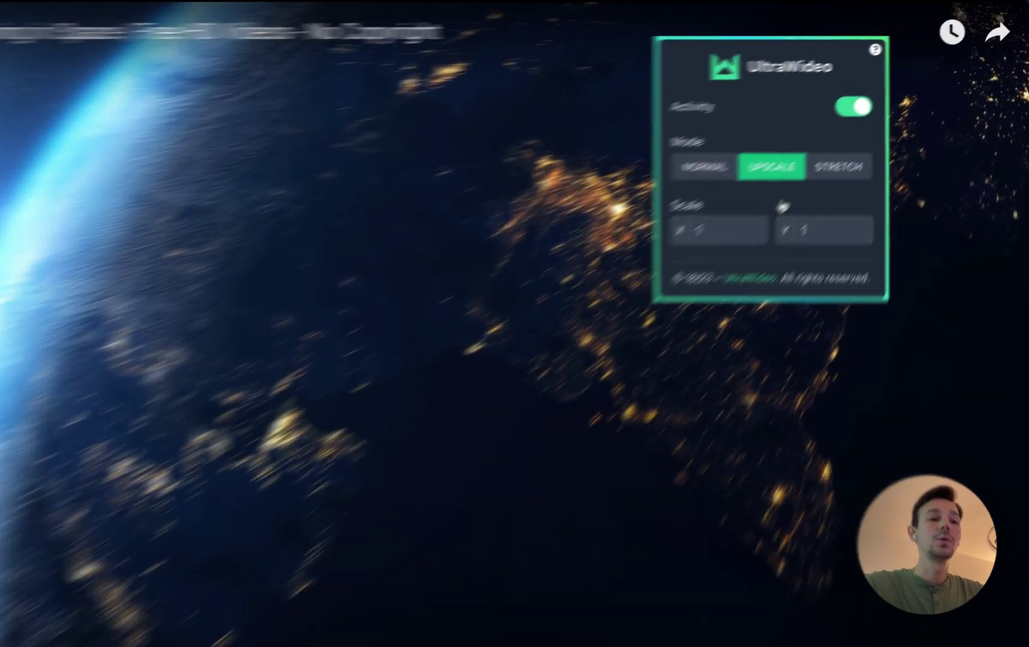
pyautogui.click(870, 137)
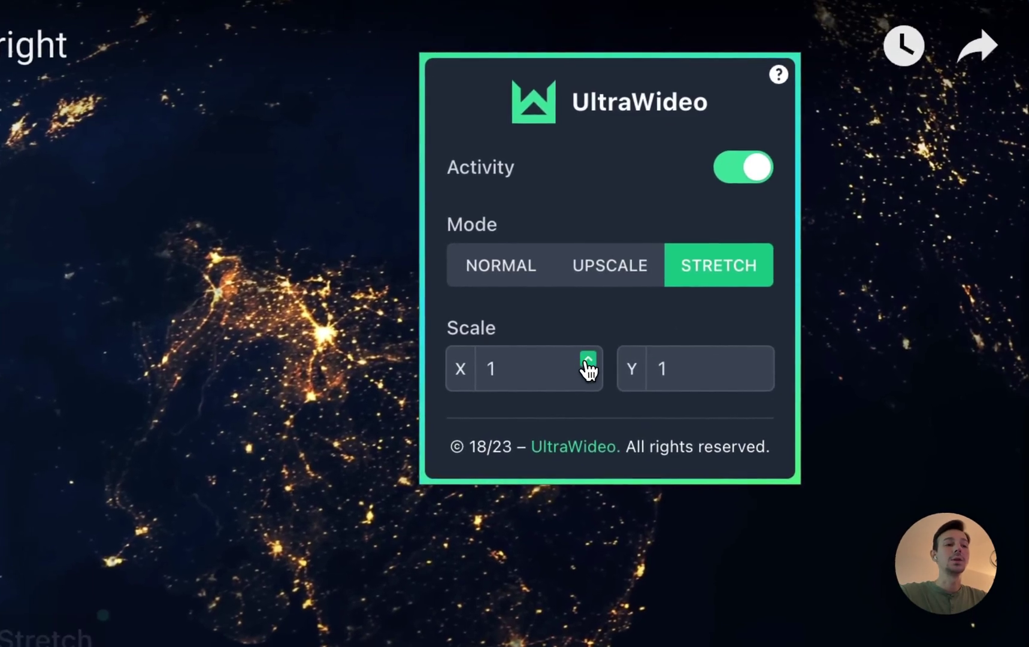
pyautogui.click(588, 360)
pyautogui.click(588, 376)
pyautogui.click(588, 360)
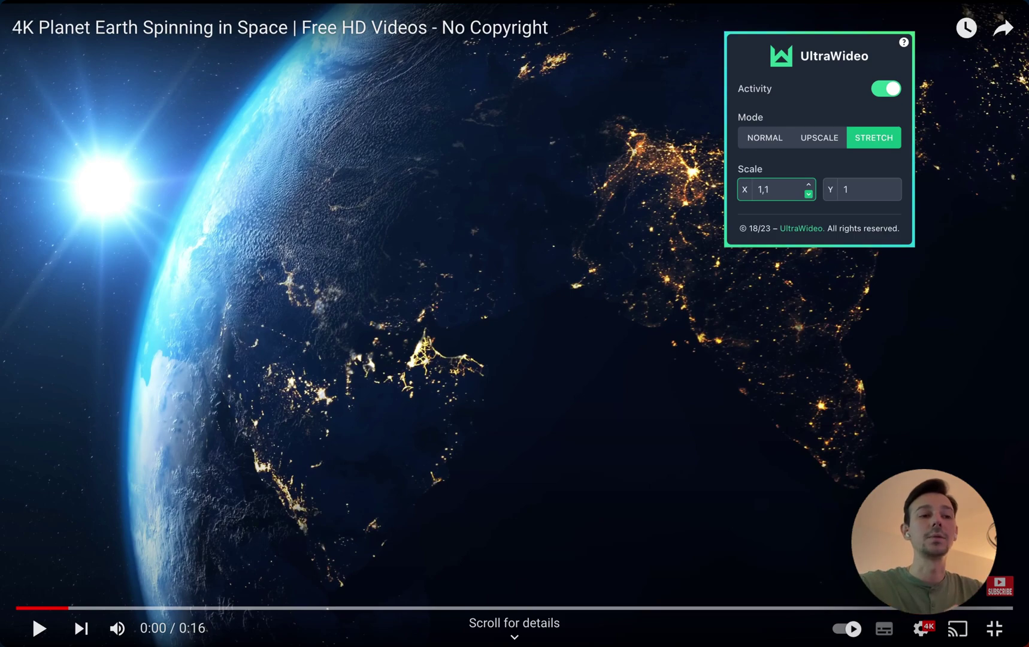
pyautogui.click(809, 195)
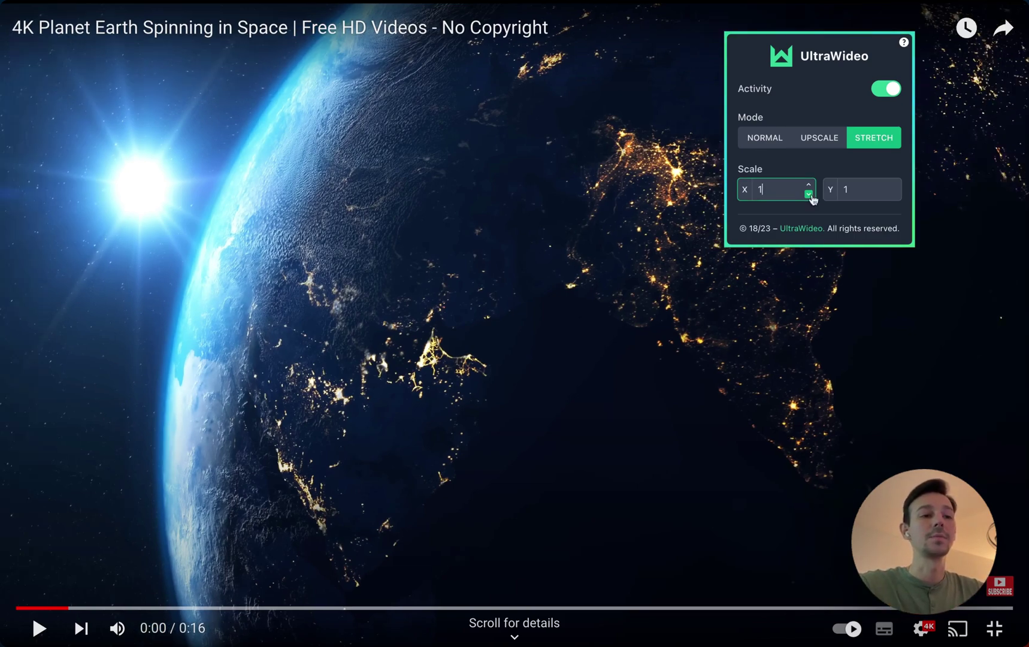
# - Leave and re-enter full screen on the video twice with Stretch mode selected
pyautogui.doubleClick(653, 252)
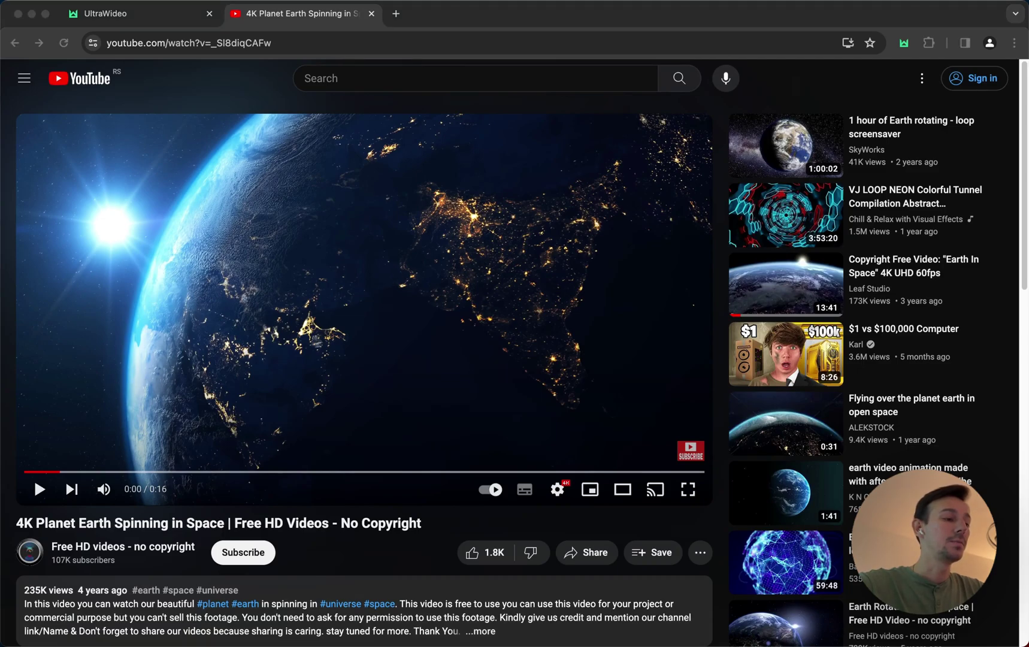
pyautogui.doubleClick(422, 271)
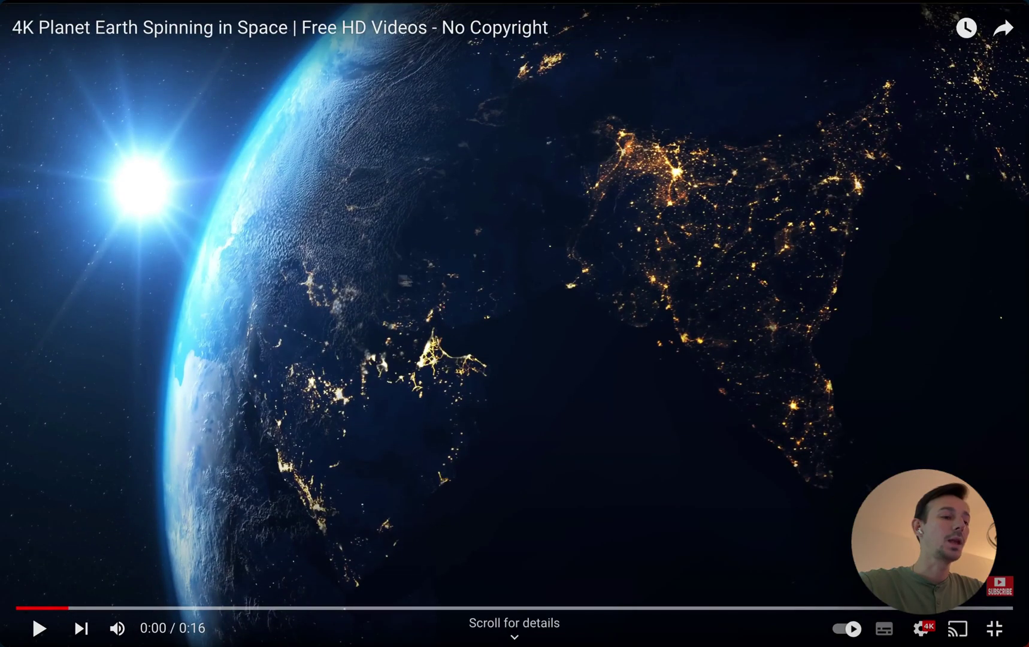
pyautogui.doubleClick(530, 316)
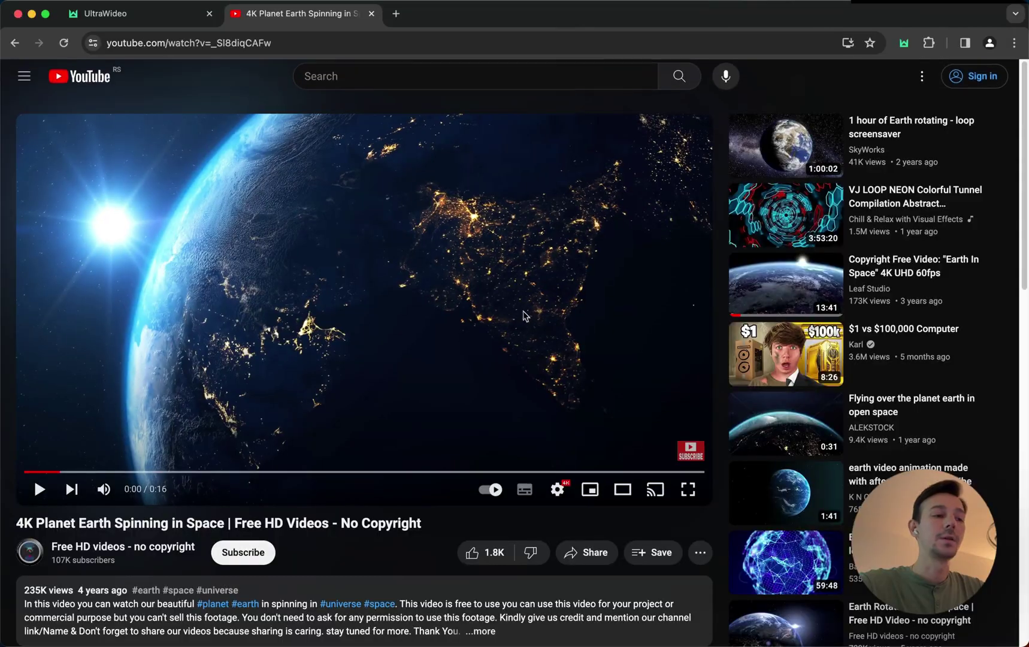
pyautogui.doubleClick(524, 313)
# - Play the full-screen video briefly, and turn the UltraWideo activity off and on again
pyautogui.click(550, 318)
pyautogui.hotkey('ctrl', 'alt', 'c')
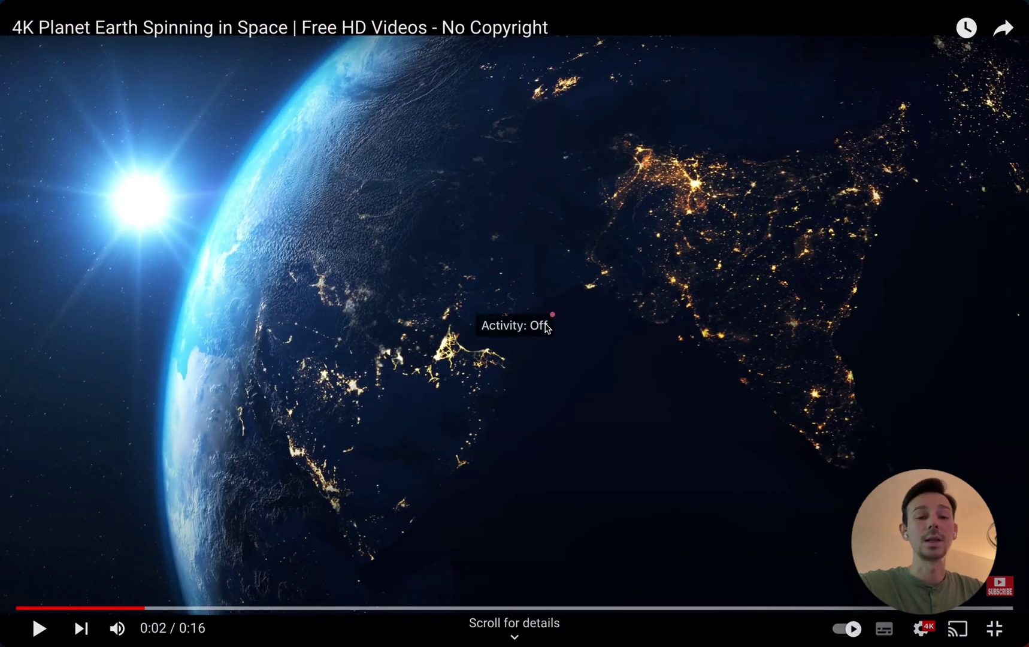
pyautogui.hotkey('ctrl', 'alt', 'c')
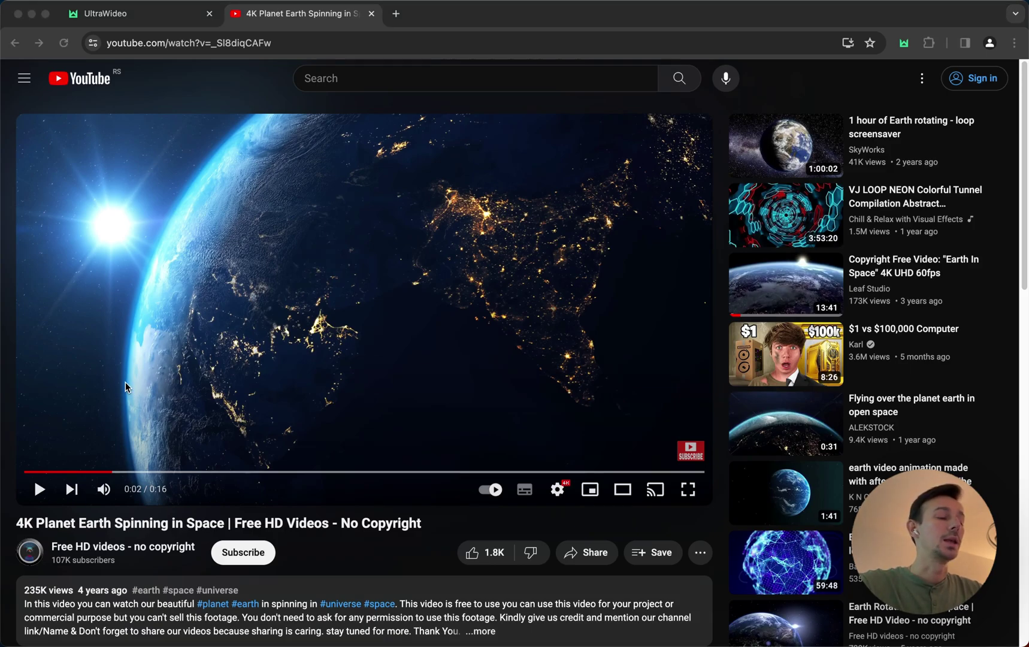
# - Check the extension popup on the UltraWideo onboarding page, and follow its Report Issues link
pyautogui.click(151, 16)
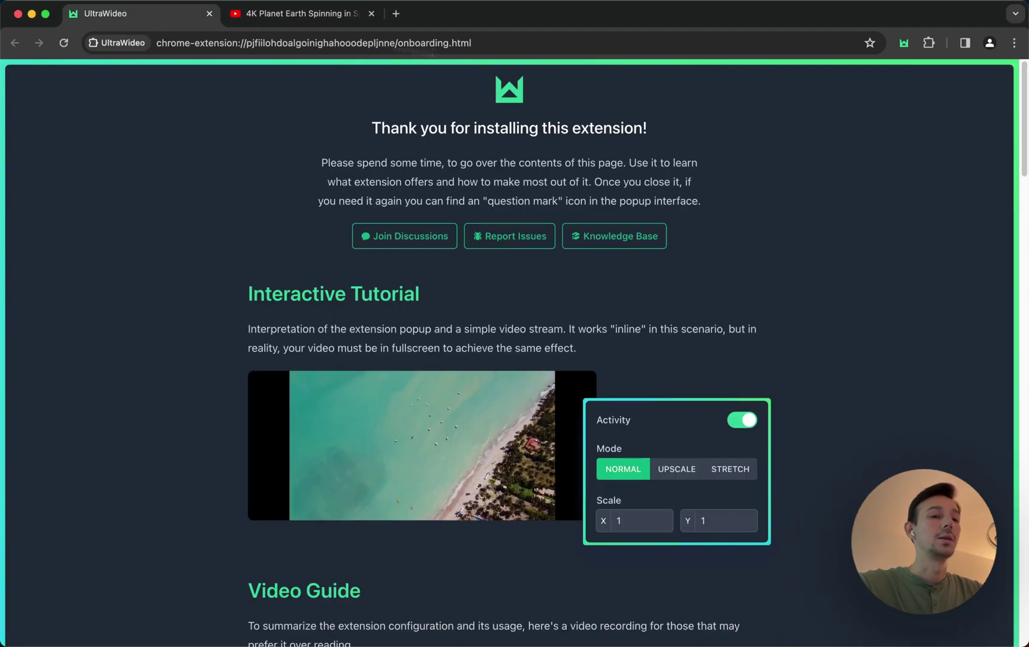
pyautogui.click(903, 42)
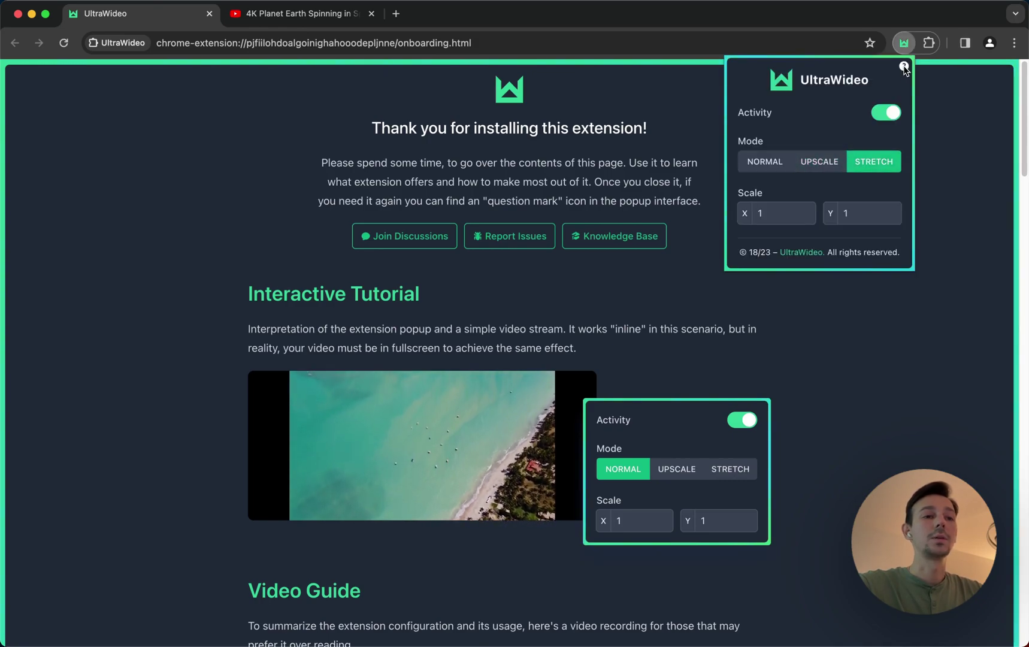
pyautogui.click(516, 155)
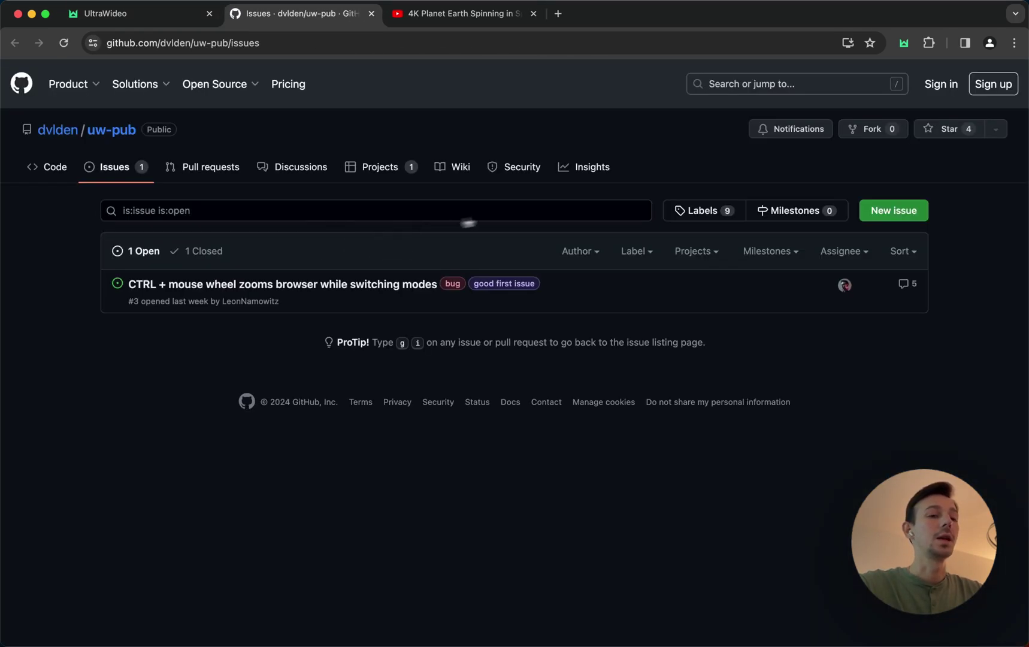
# - Try to start a new issue in the uw-pub repository, and dismiss the sign-up dialog
pyautogui.click(919, 211)
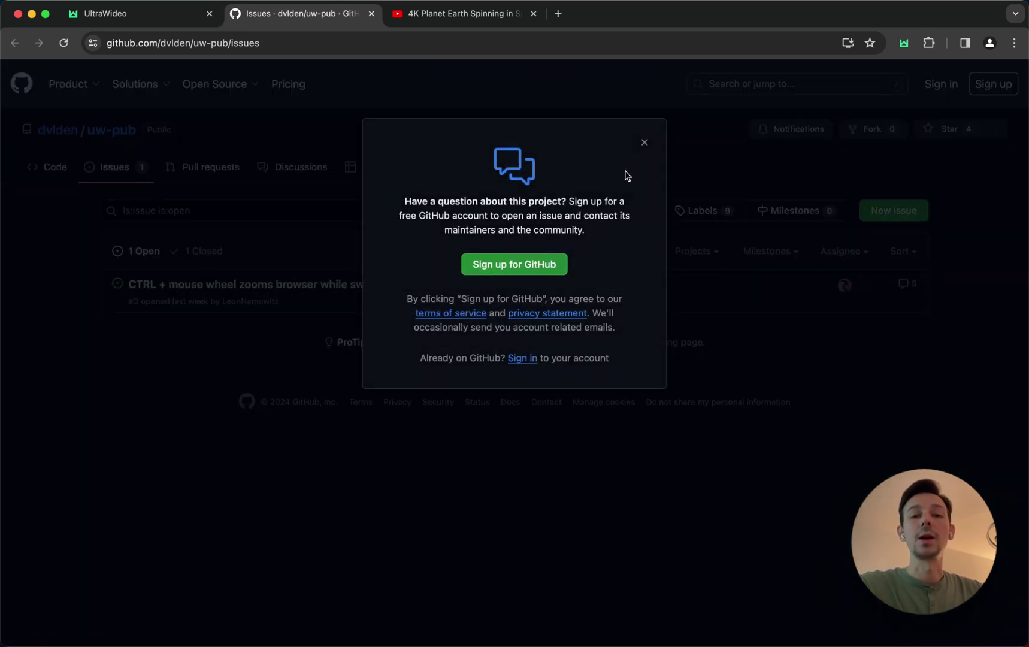
pyautogui.click(645, 144)
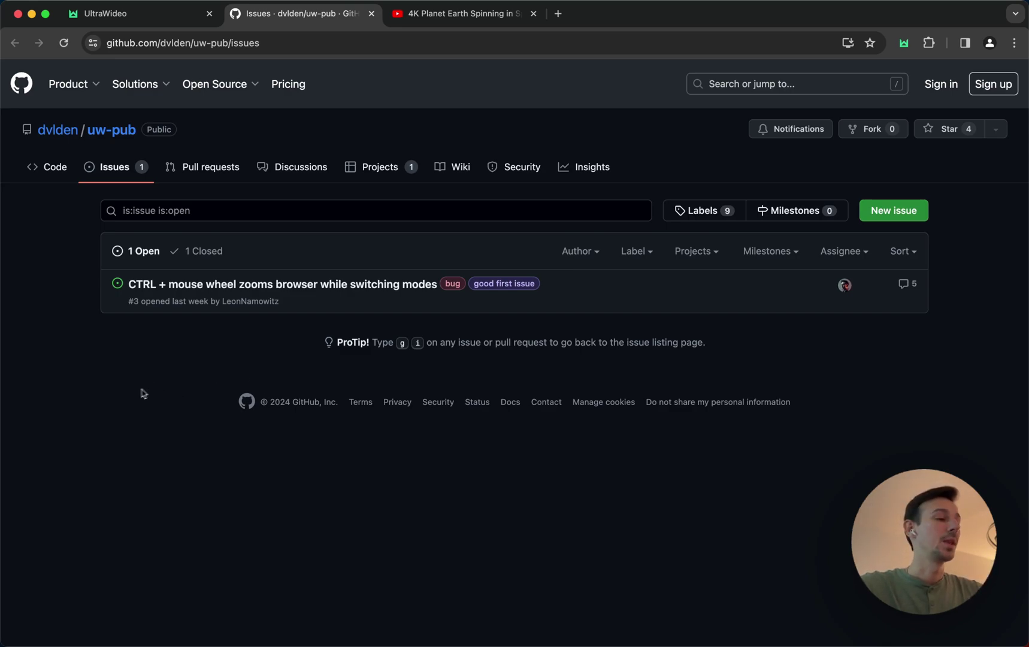
# - Revisit the onboarding page, and view the UltraWideo Extension project board in the uw-pub repository before returning to its issues
pyautogui.click(183, 14)
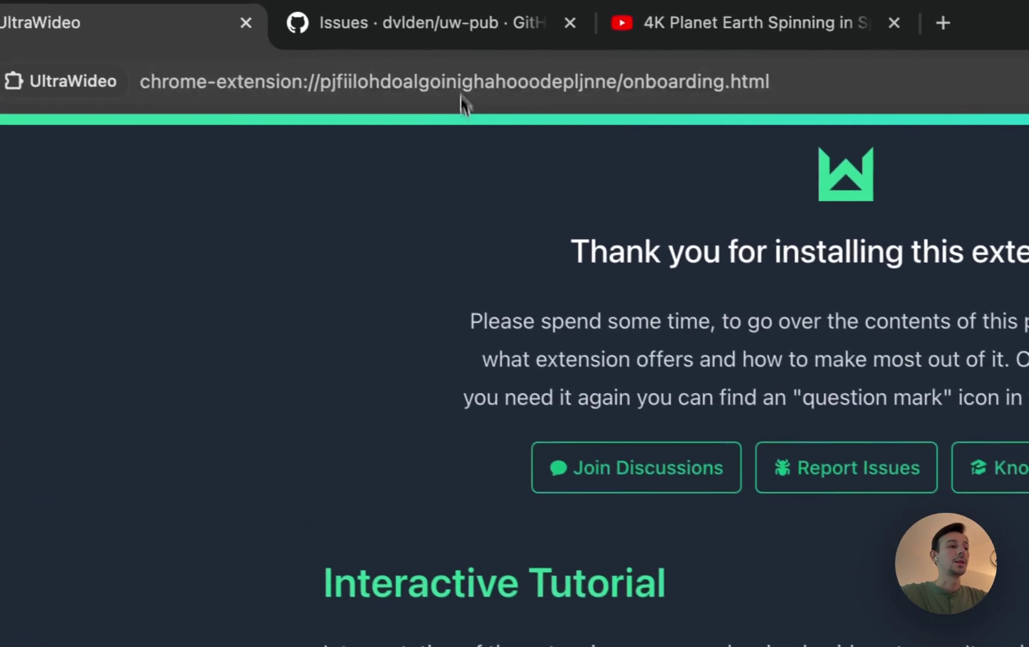
pyautogui.click(464, 30)
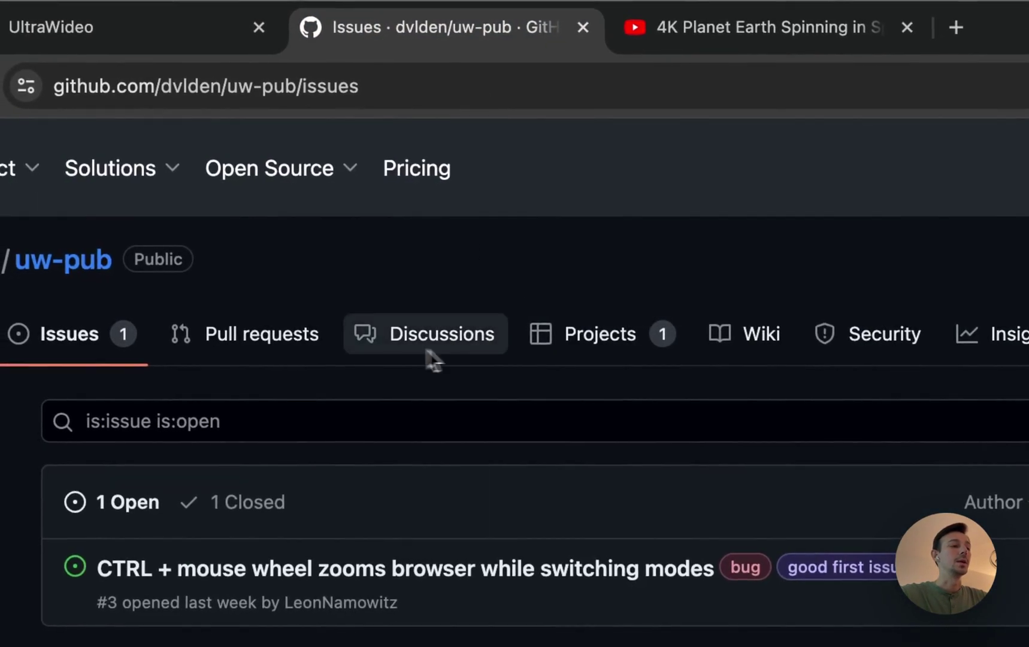
pyautogui.click(617, 347)
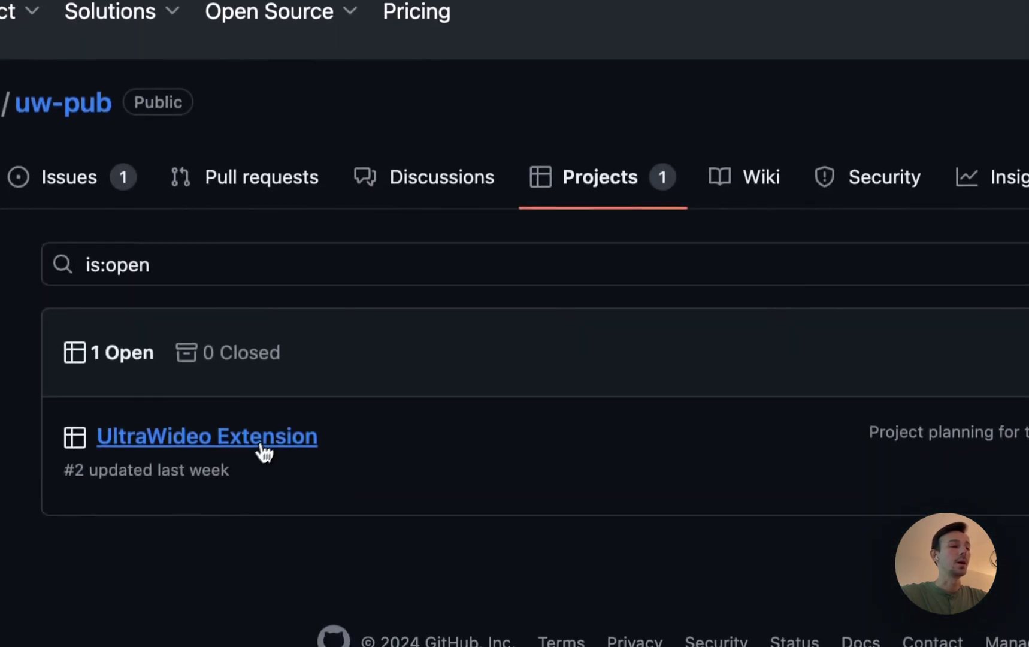
pyautogui.click(260, 599)
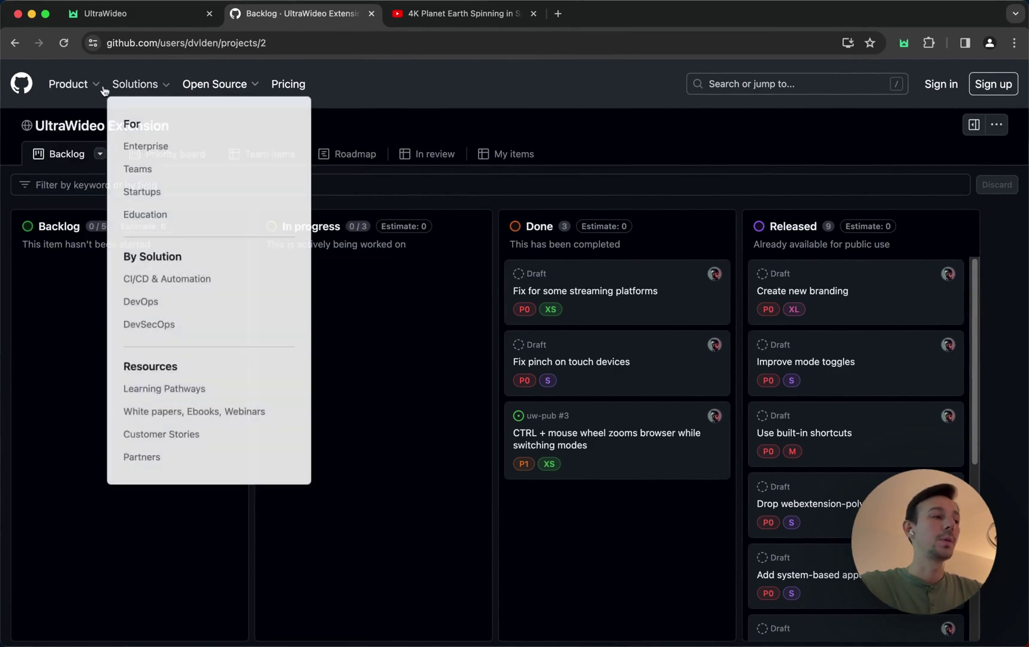
pyautogui.click(15, 43)
pyautogui.click(15, 43)
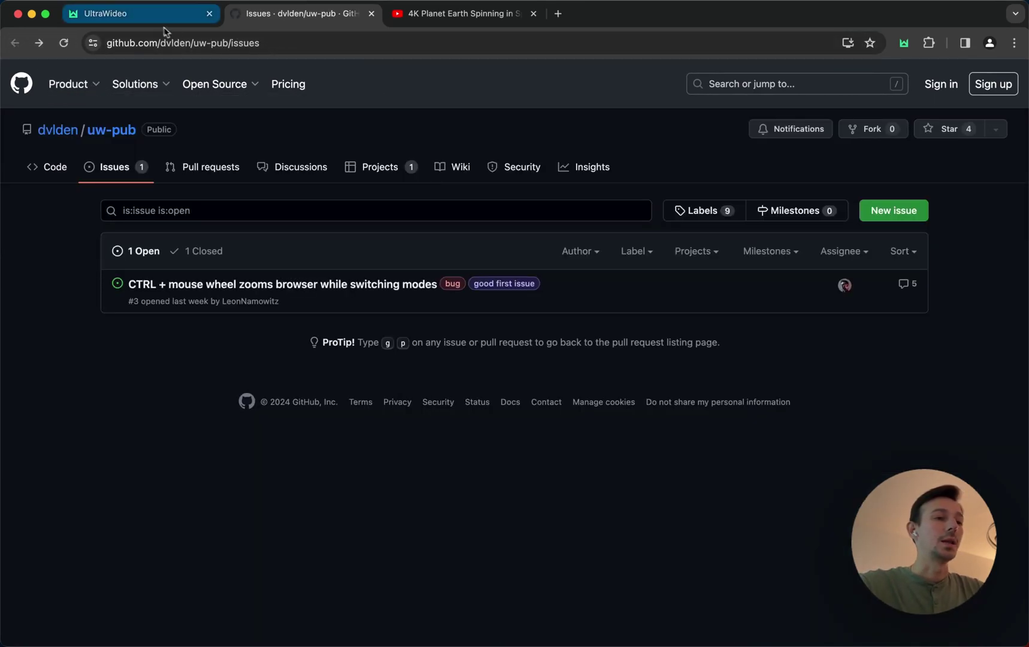